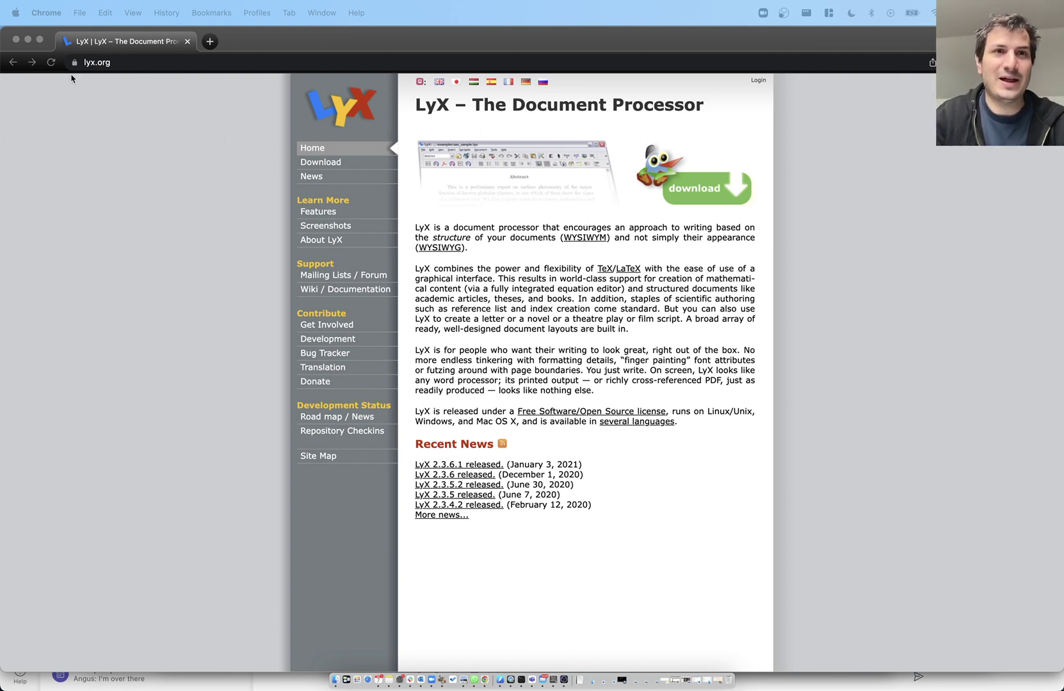
# Minimize the Chrome lyx.org window to reveal the empty LyX document newfile10.lyx.
pyautogui.click(28, 40)
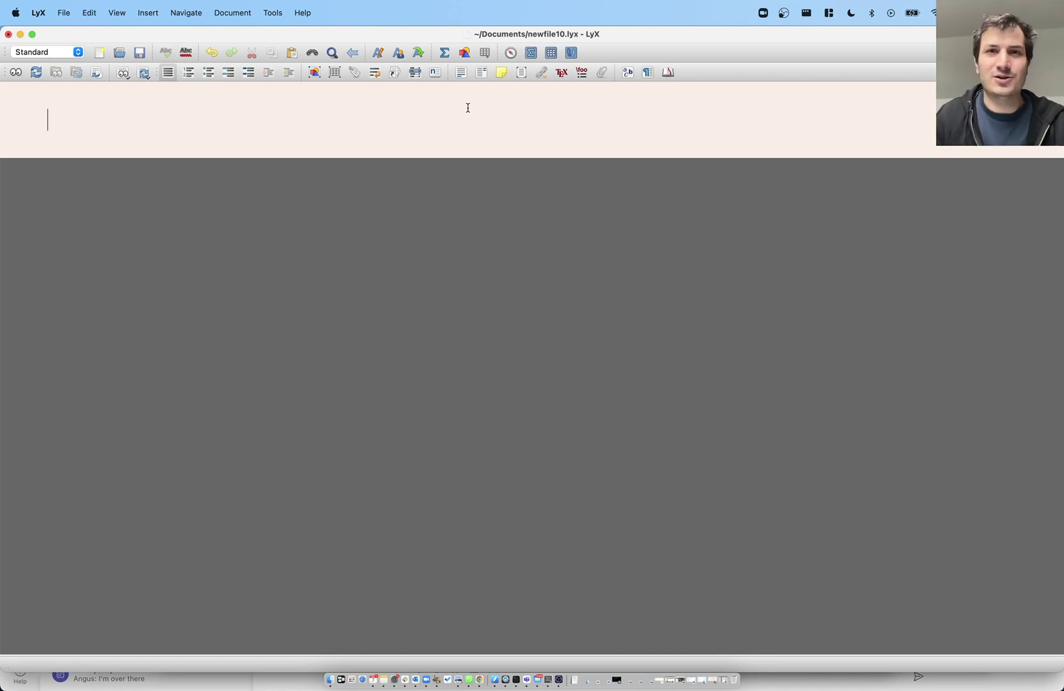
# Write the aligned display equation x^2 + y^2 = z^2 with a second row = (a^2 + b^2).
pyautogui.click(441, 127)
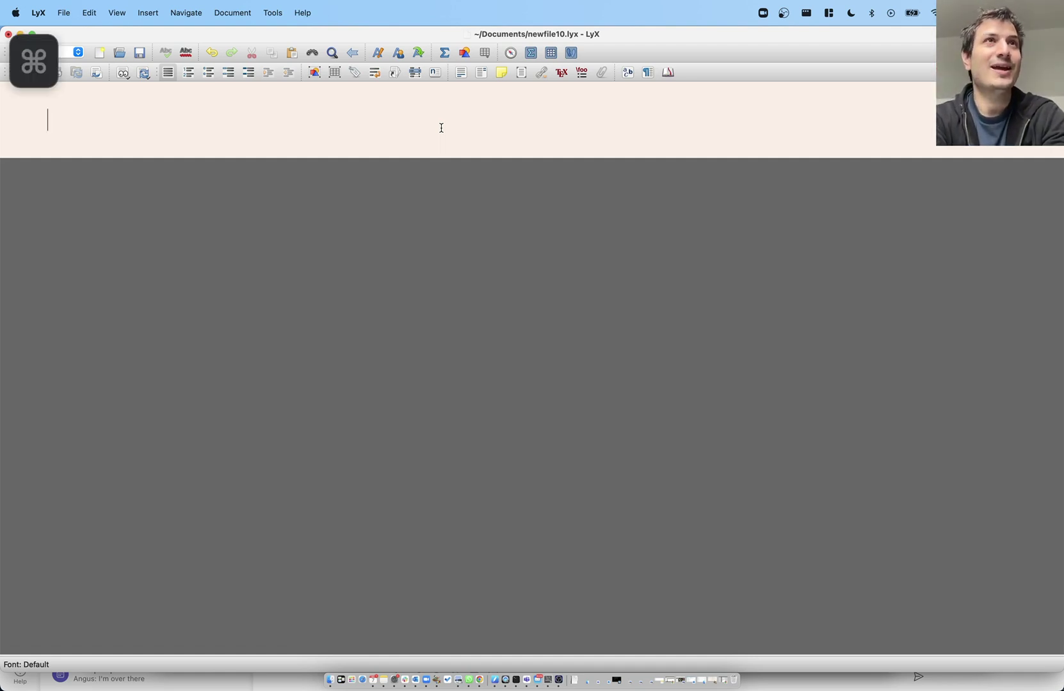
pyautogui.press('super+m')
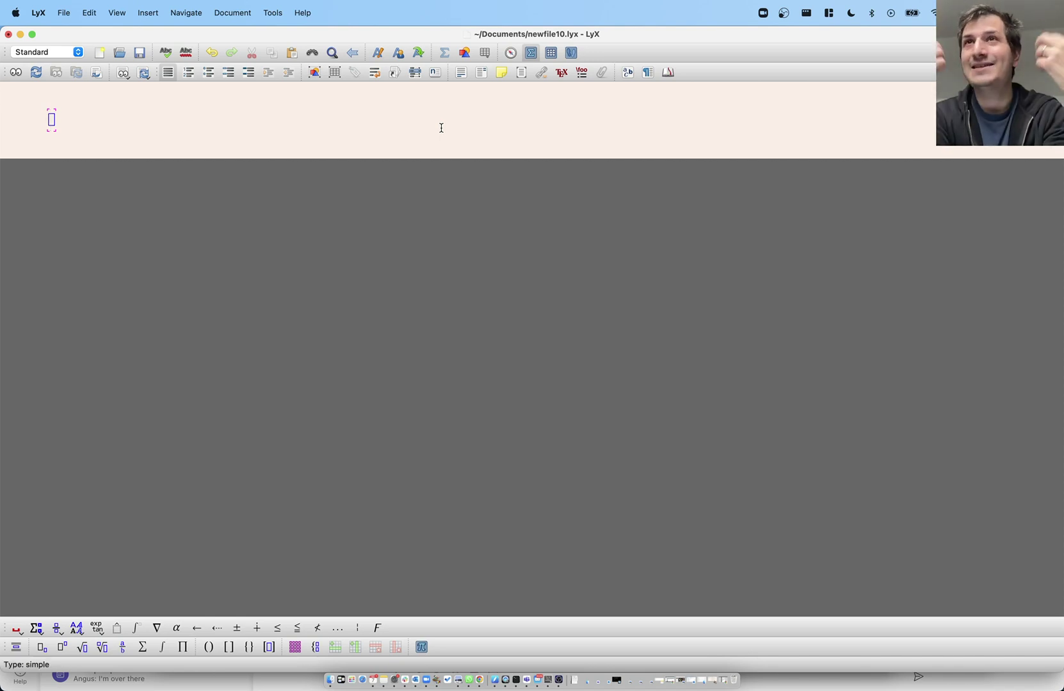
pyautogui.write('x^')
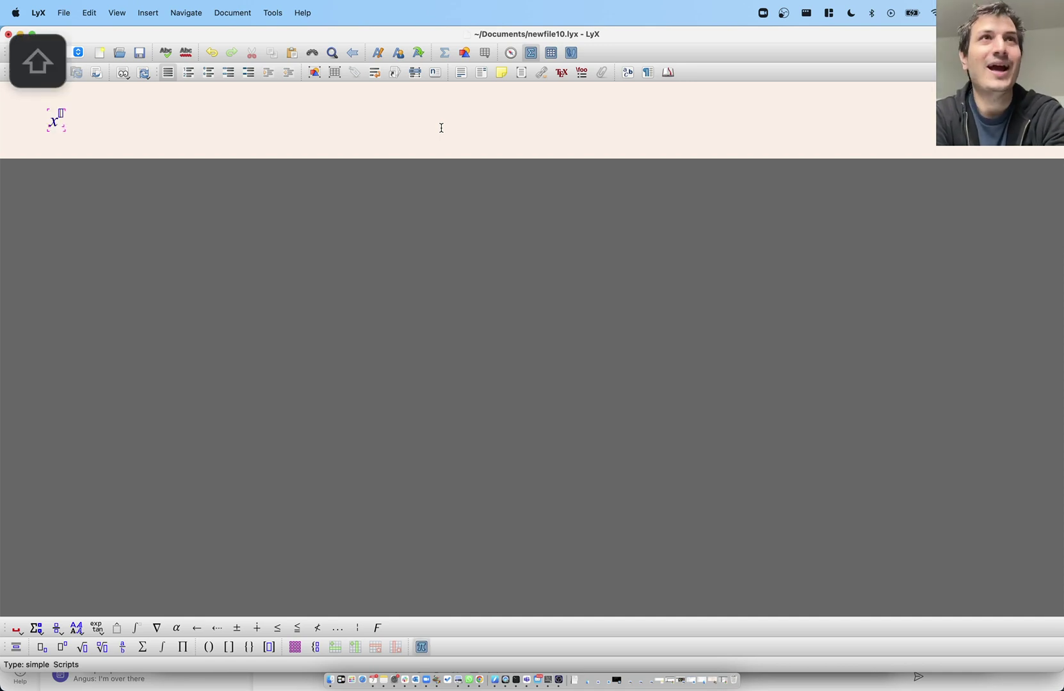
pyautogui.write('2 + y^2')
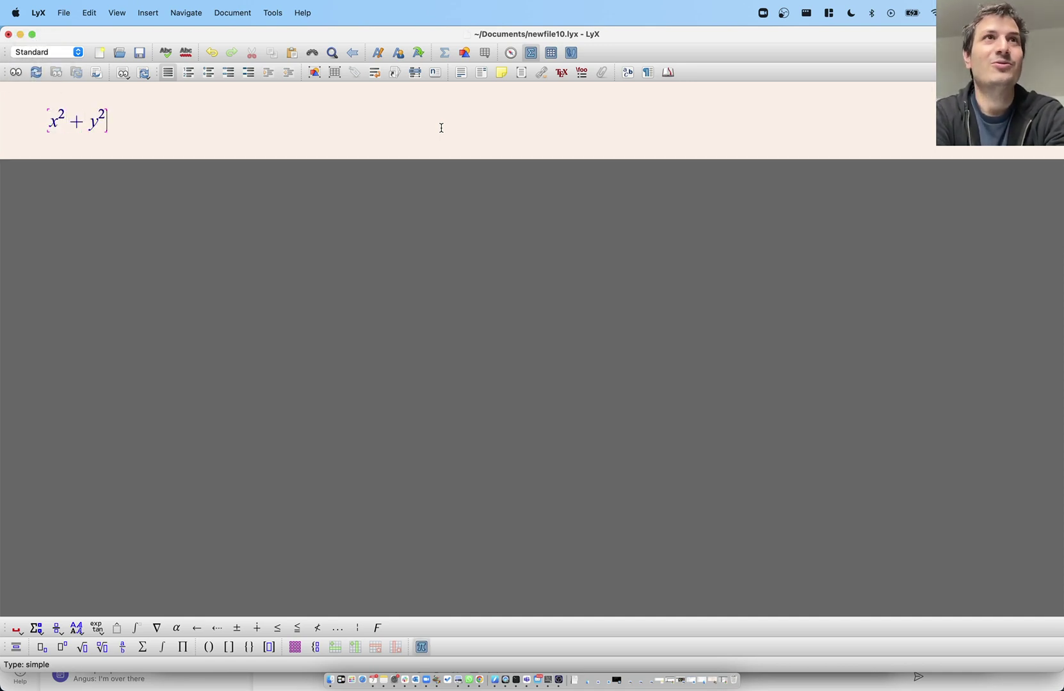
pyautogui.write(' = z^2')
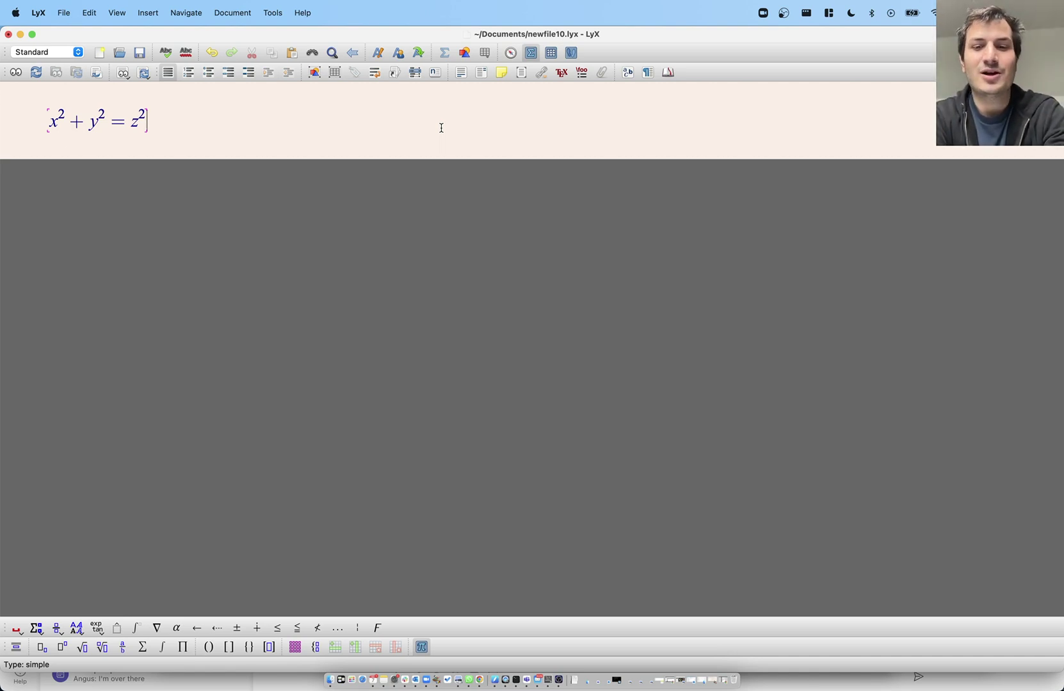
pyautogui.press('super+shift+m')
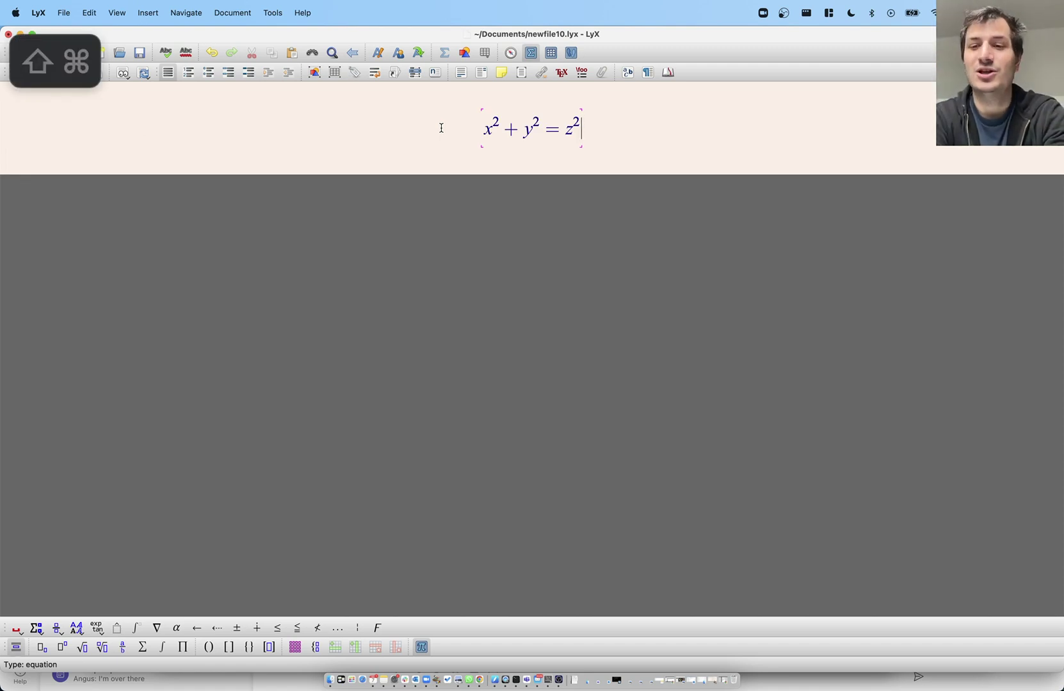
pyautogui.press('super+shift+Return')
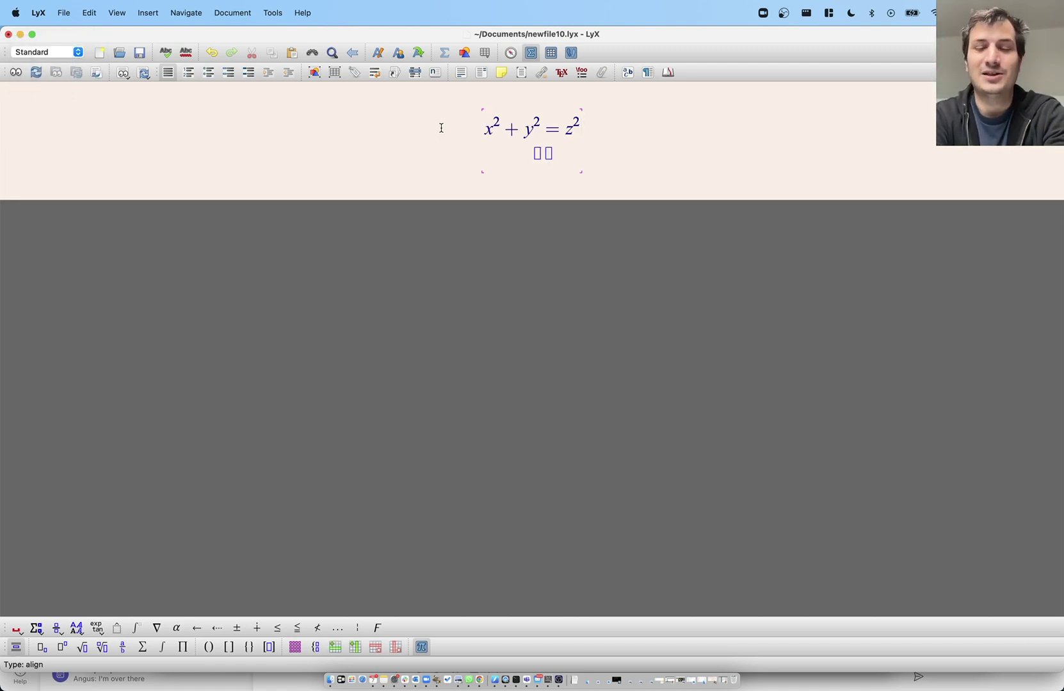
pyautogui.write('= ')
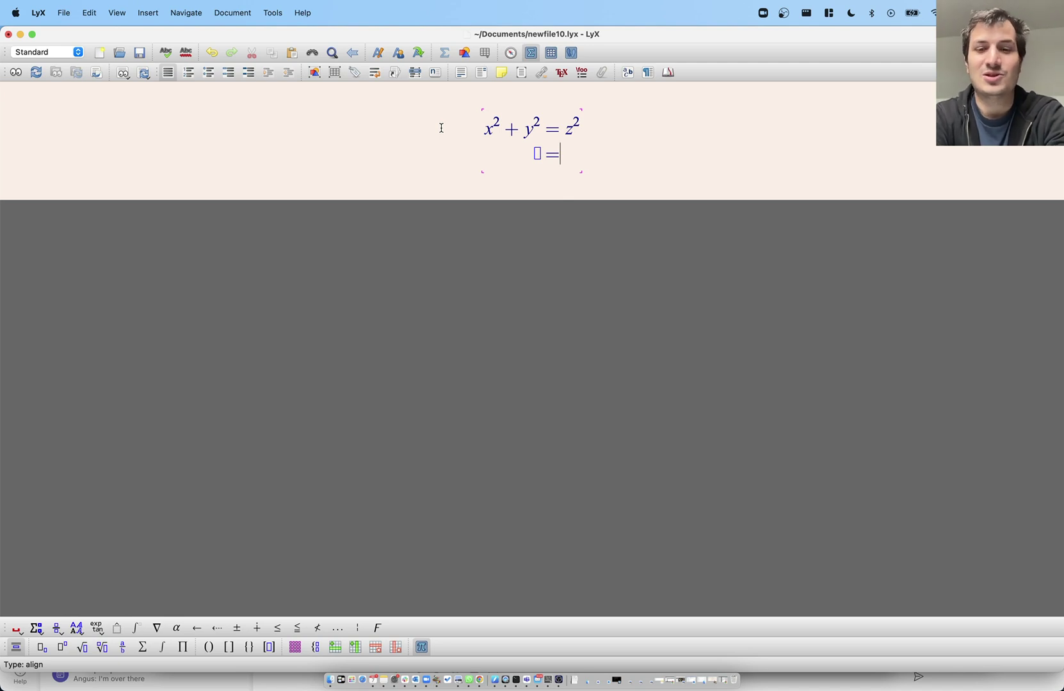
pyautogui.write('(a^2')
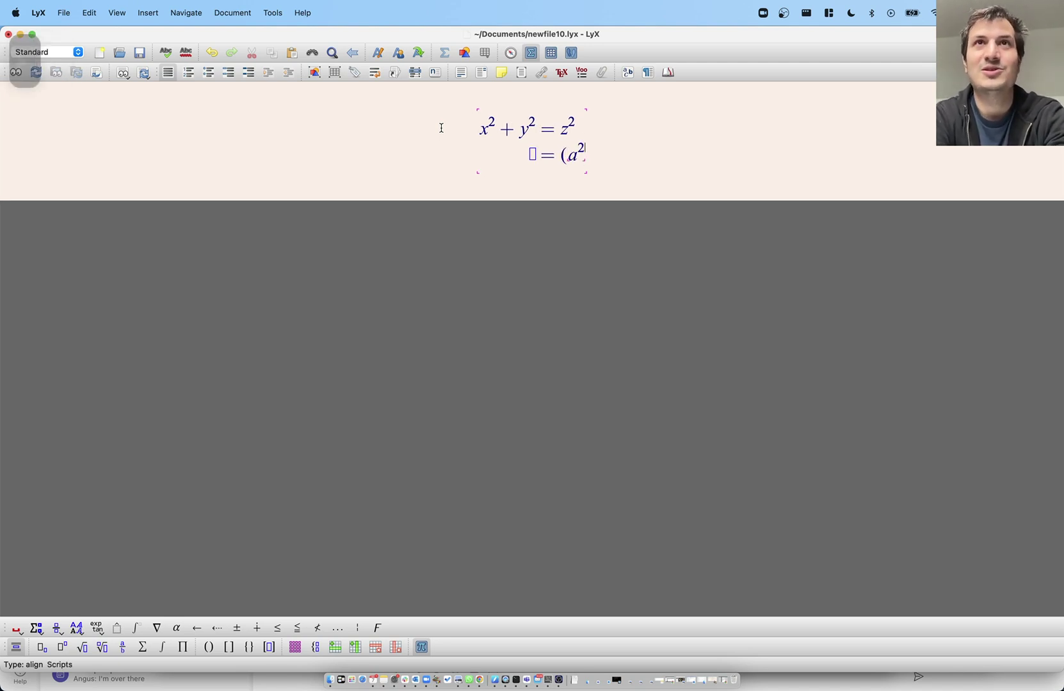
pyautogui.write(' + b^2)')
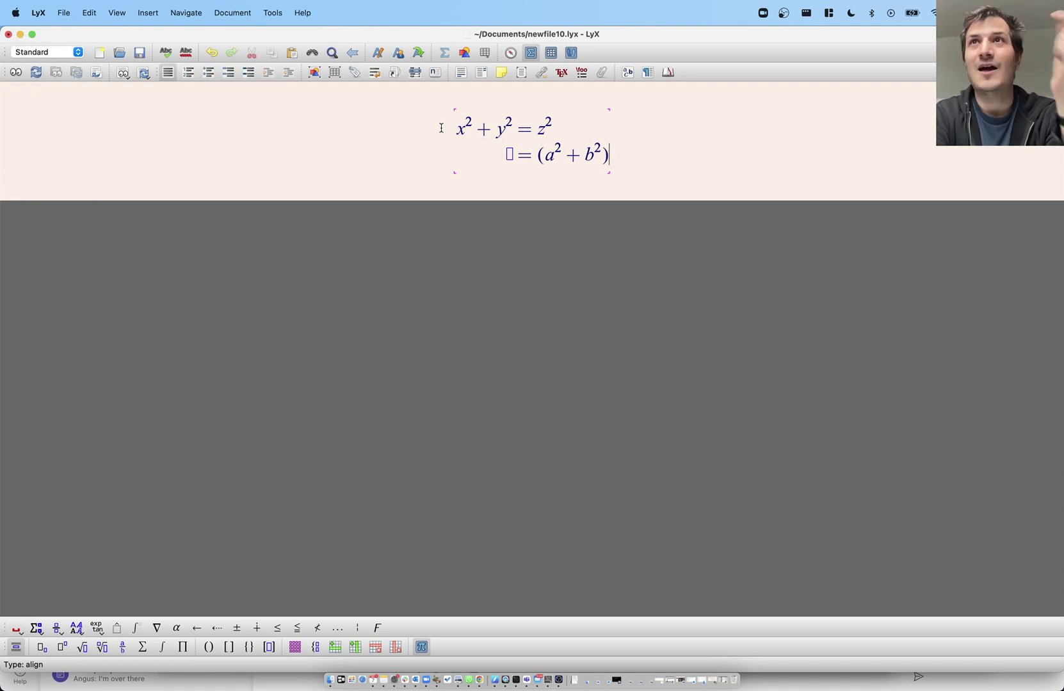
pyautogui.press('Right')
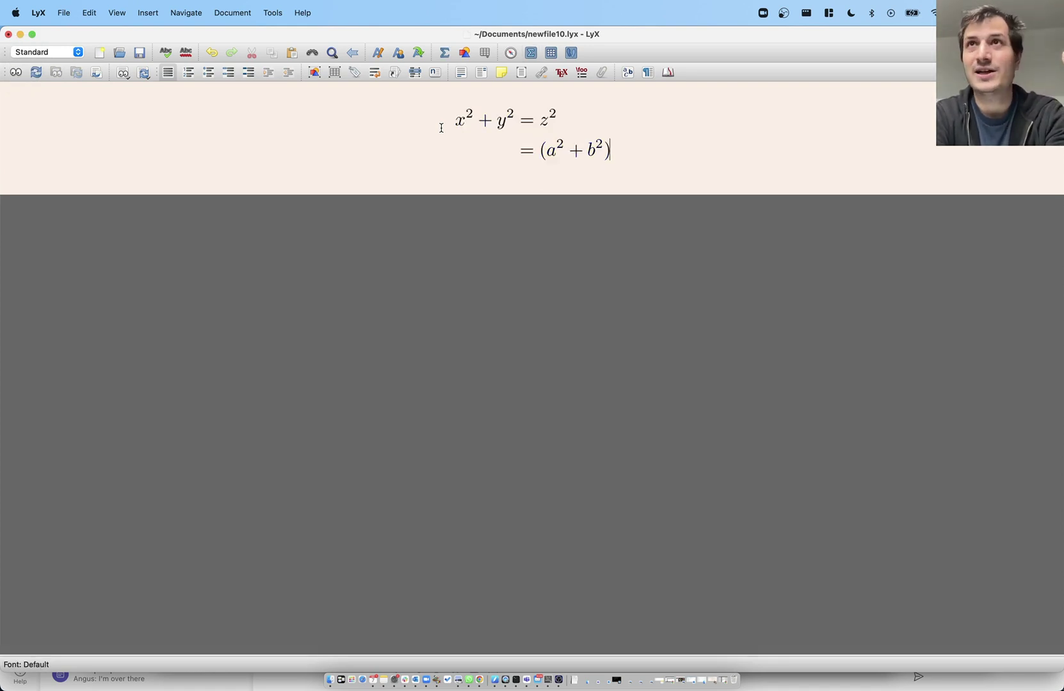
# Add section 'THe section' and subsection 'Subsection' below the equation.
pyautogui.press('Return')
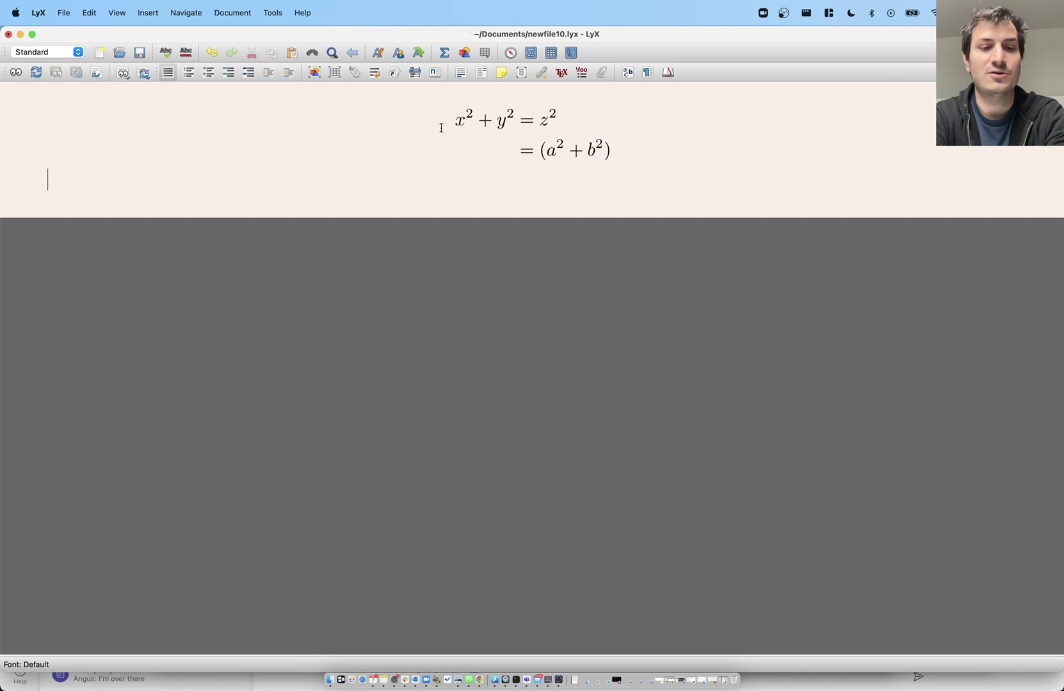
pyautogui.hotkey('ctrl', 'p')
pyautogui.write('2')
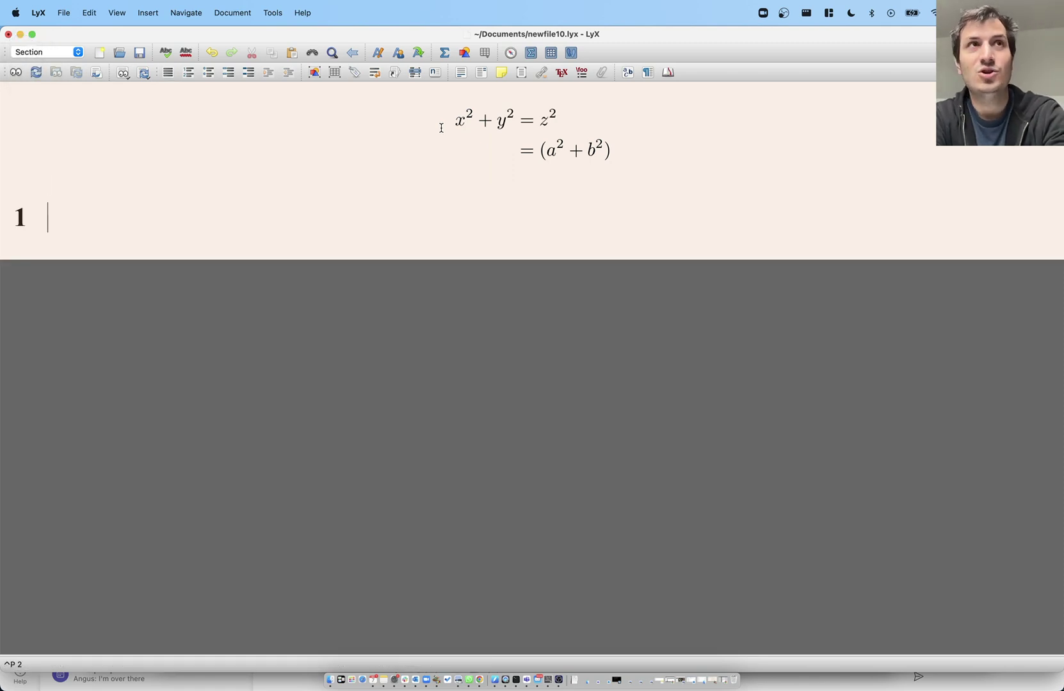
pyautogui.write('THe section')
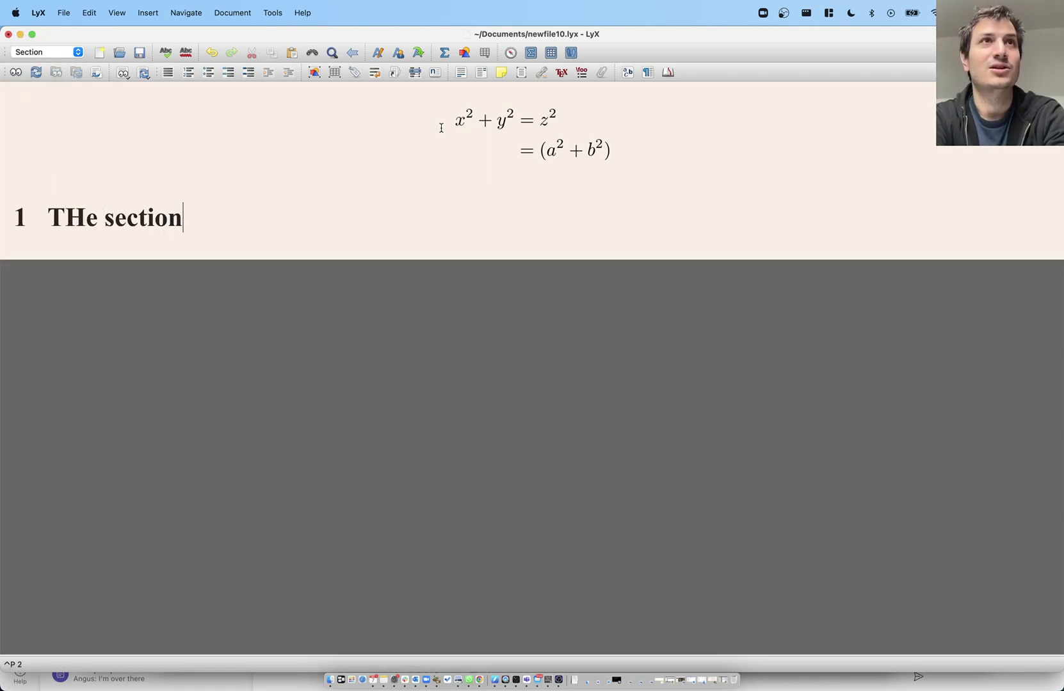
pyautogui.press('Return')
pyautogui.hotkey('ctrl', 'p')
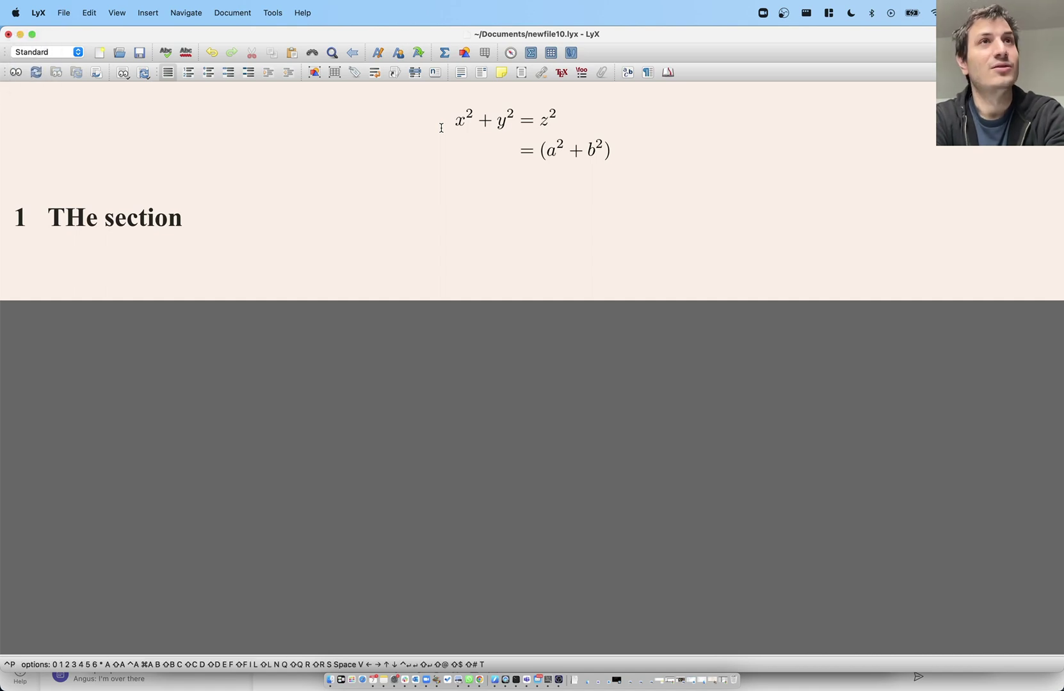
pyautogui.write('3Subsection')
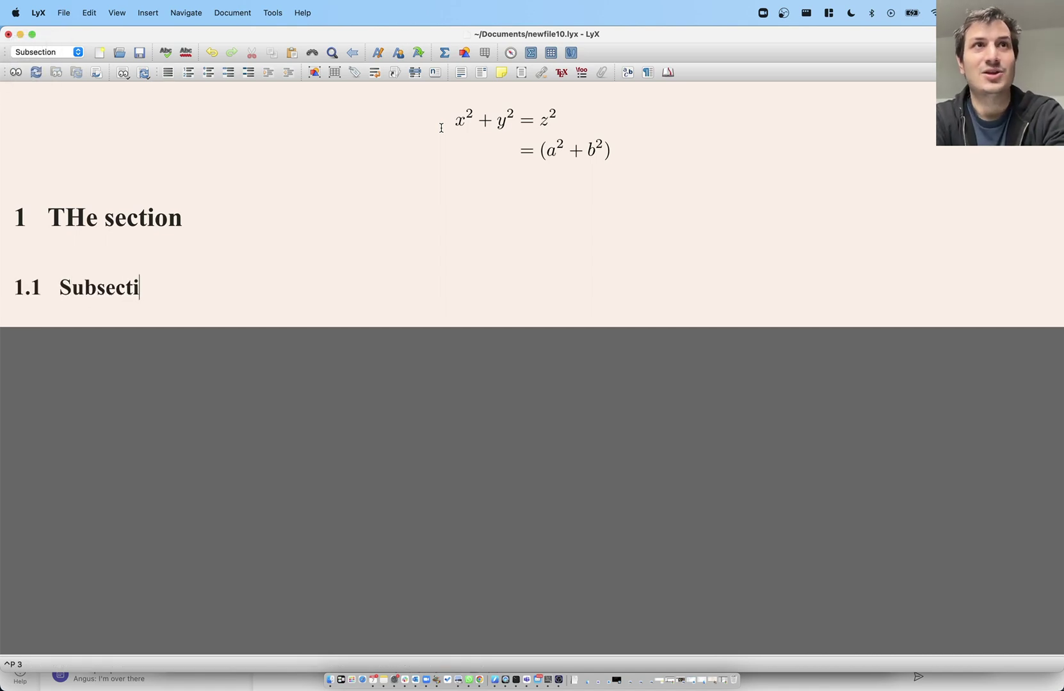
# Add a bullet item 'Bullet point notes', then end the list with a plain paragraph.
pyautogui.press('Return')
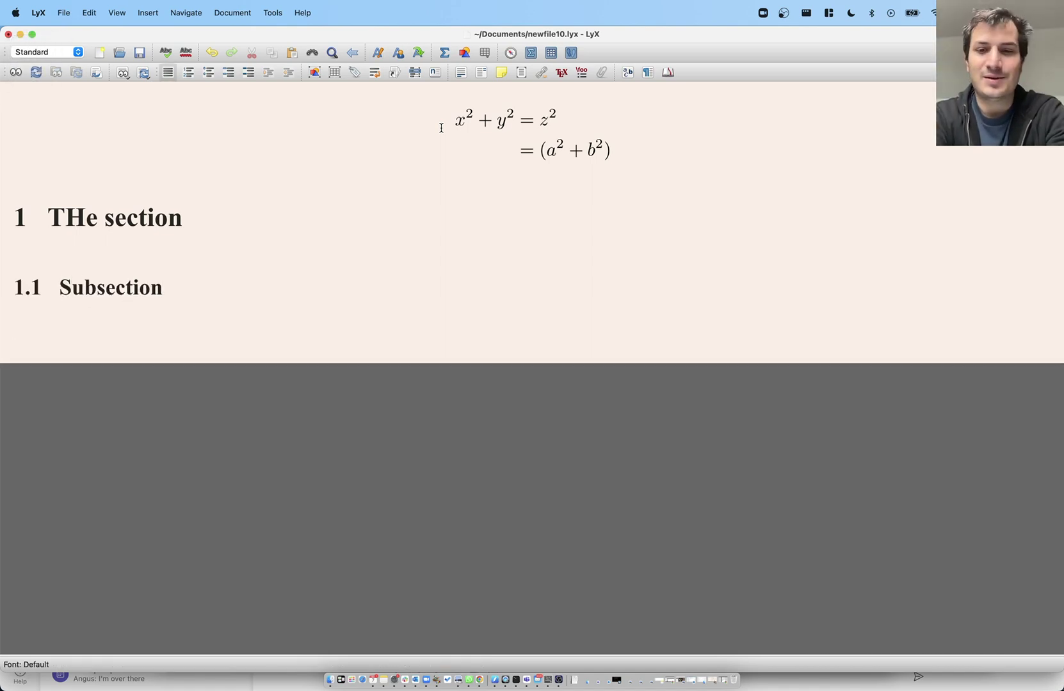
pyautogui.hotkey('ctrl', 'p')
pyautogui.write('i')
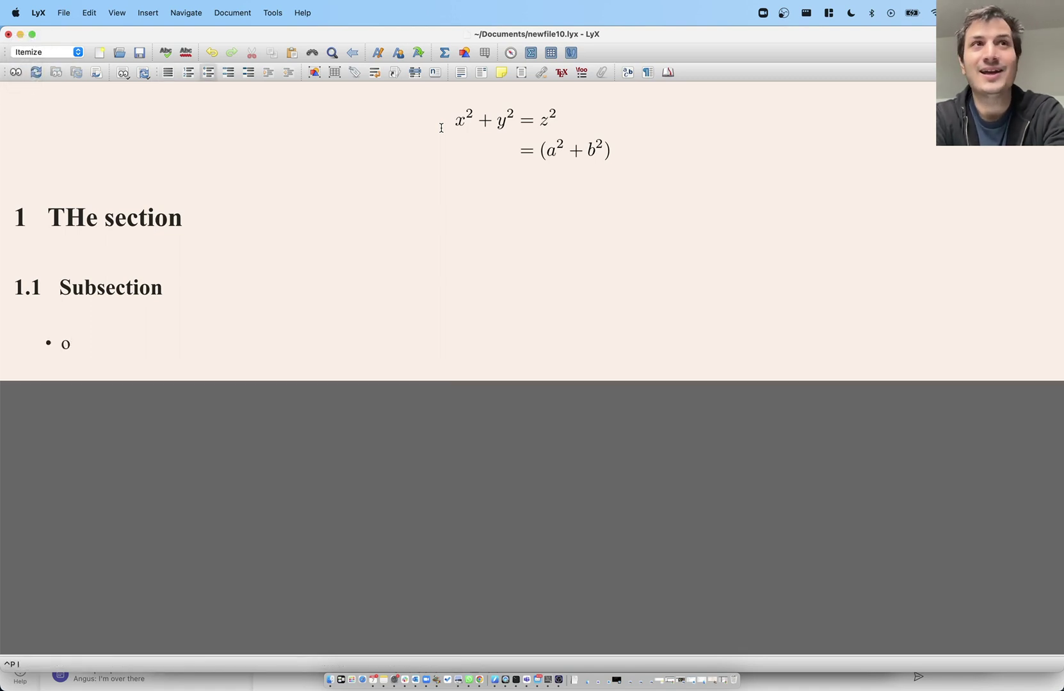
pyautogui.write('Bullet ')
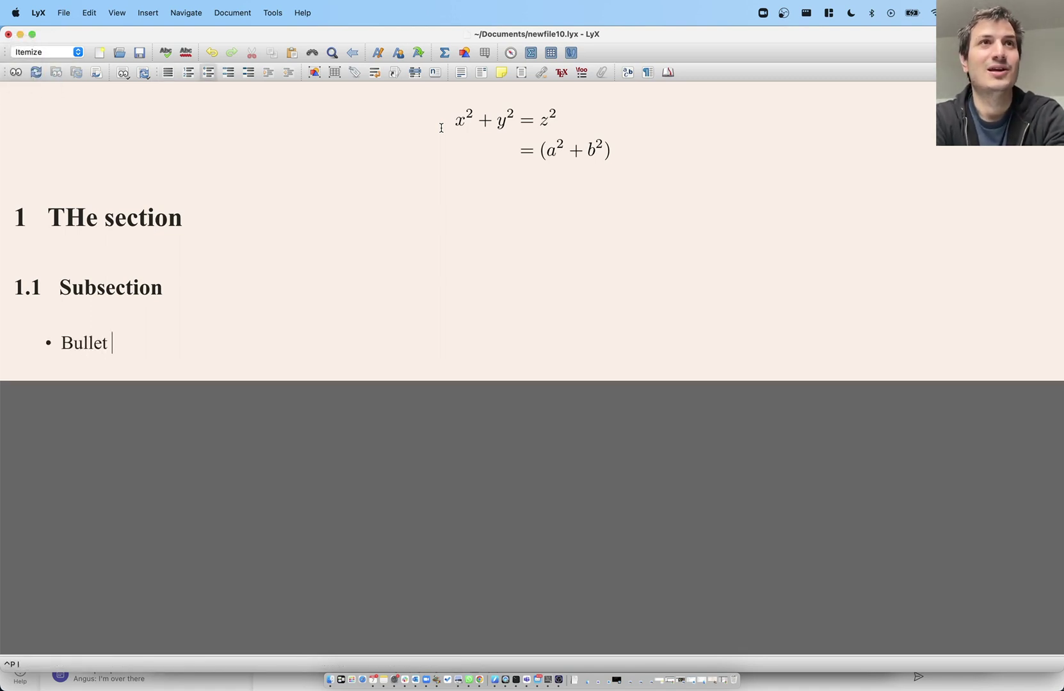
pyautogui.write('point notes')
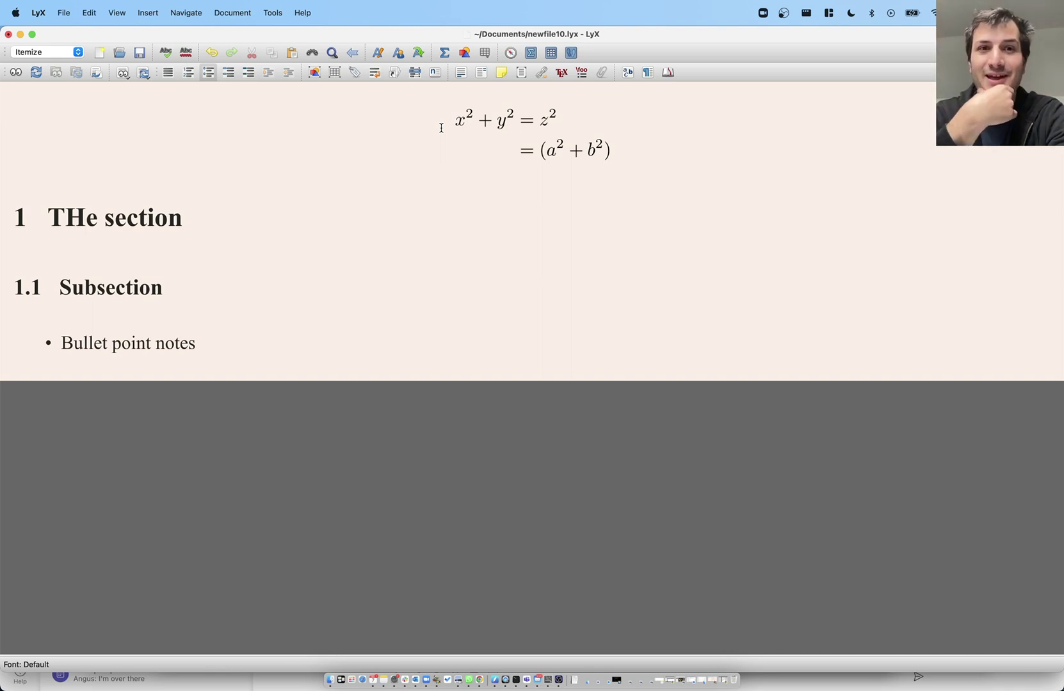
pyautogui.press('Return')
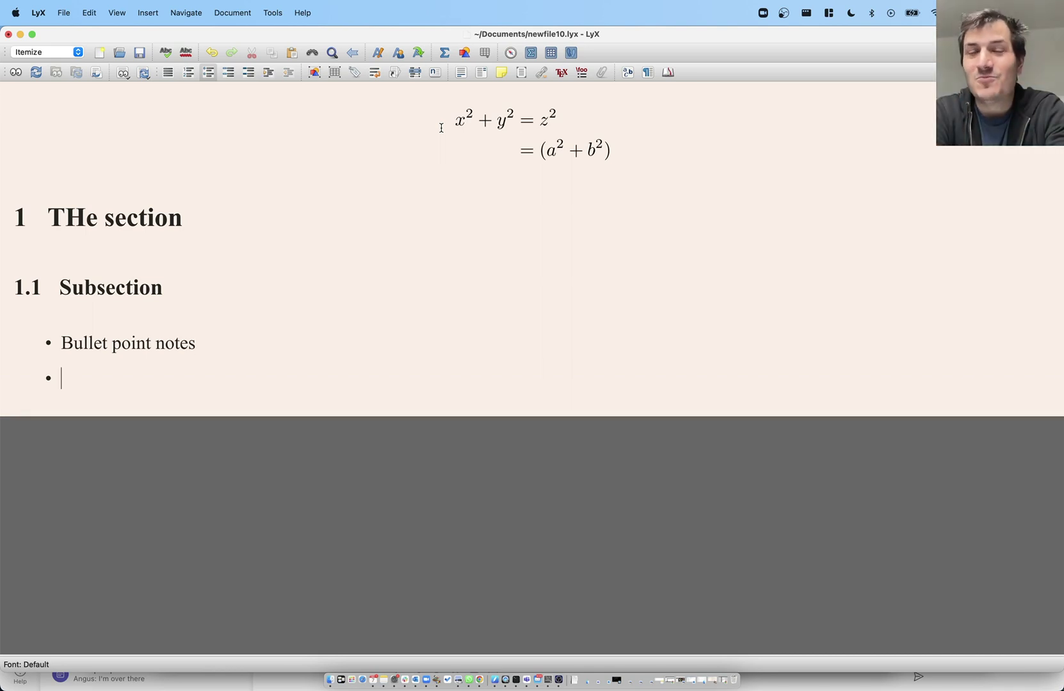
pyautogui.press('BackSpace')
pyautogui.press('Return')
pyautogui.press('Return')
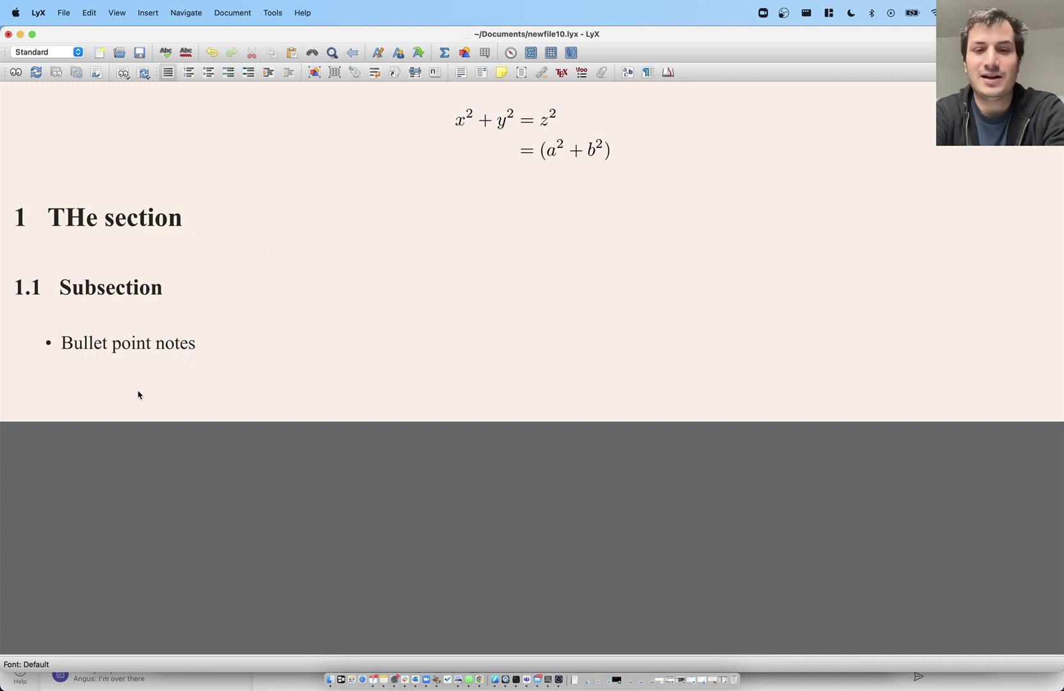
# Insert an empty 5×5 matrix in a new display equation below the bullet.
pyautogui.press('super+shift+m')
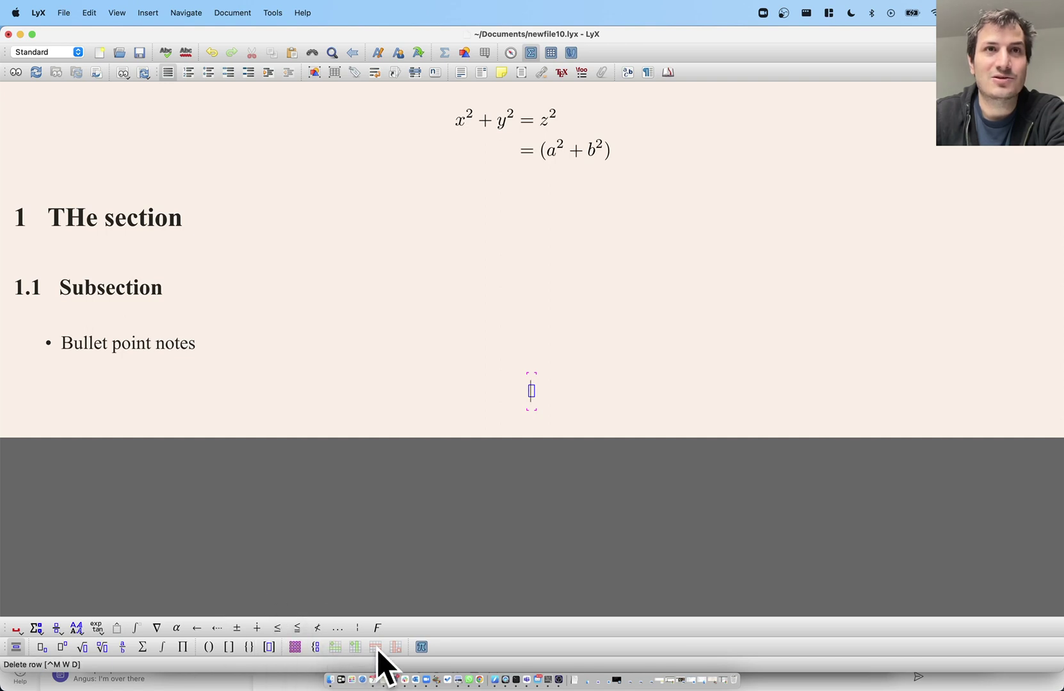
pyautogui.click(295, 647)
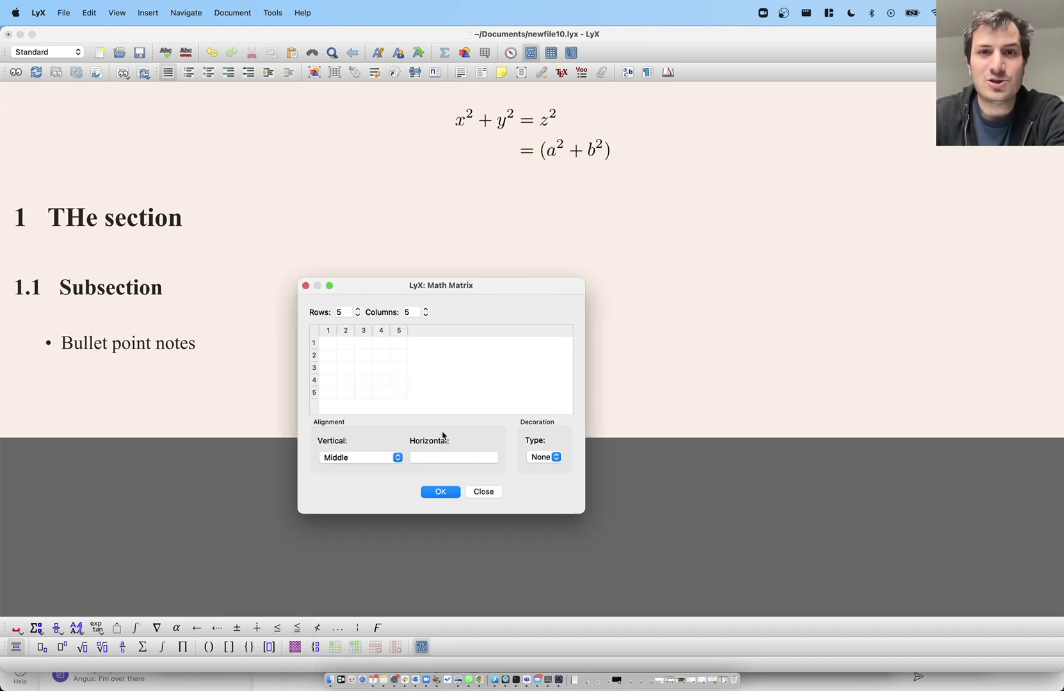
pyautogui.click(439, 491)
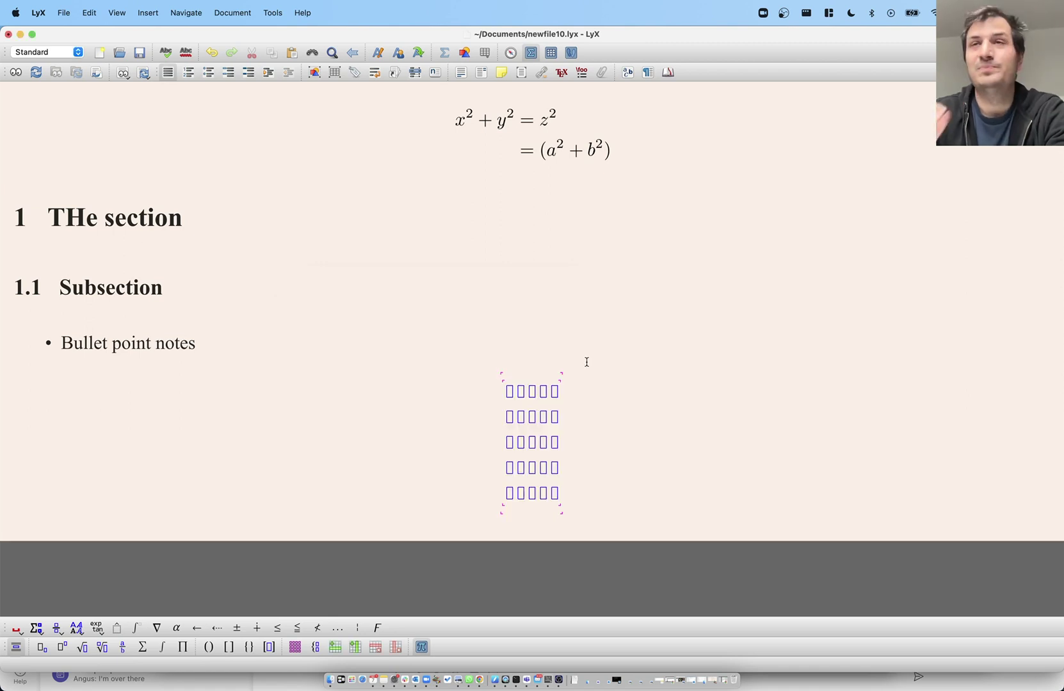
# Wrap the matrix in square brackets and start a new line below it.
pyautogui.press('Left')
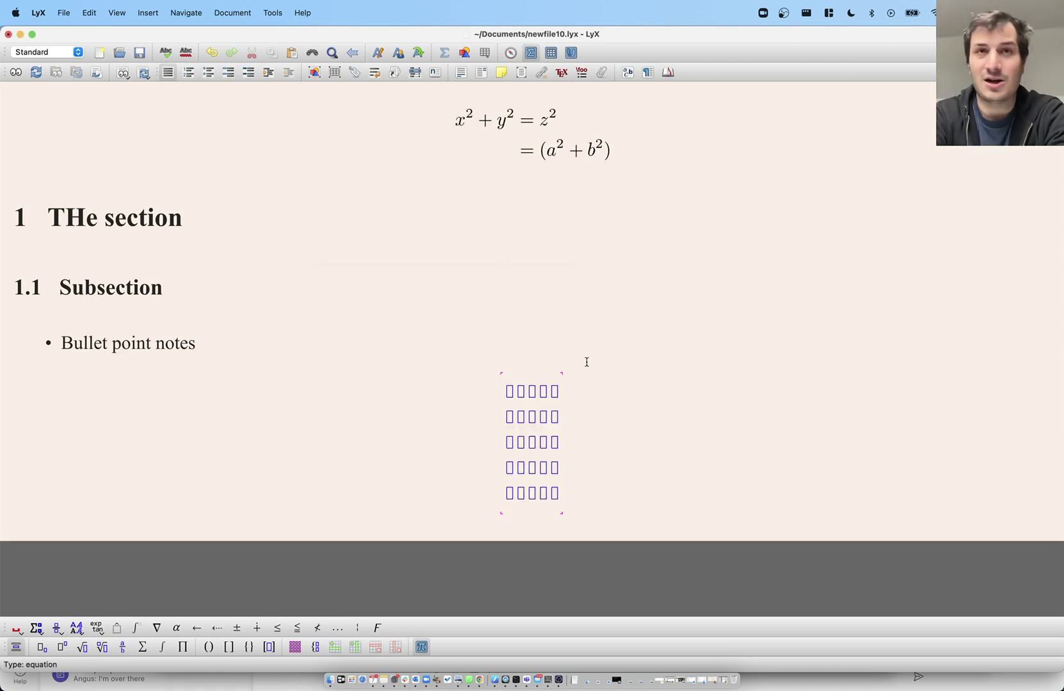
pyautogui.hotkey('shift', 'Right')
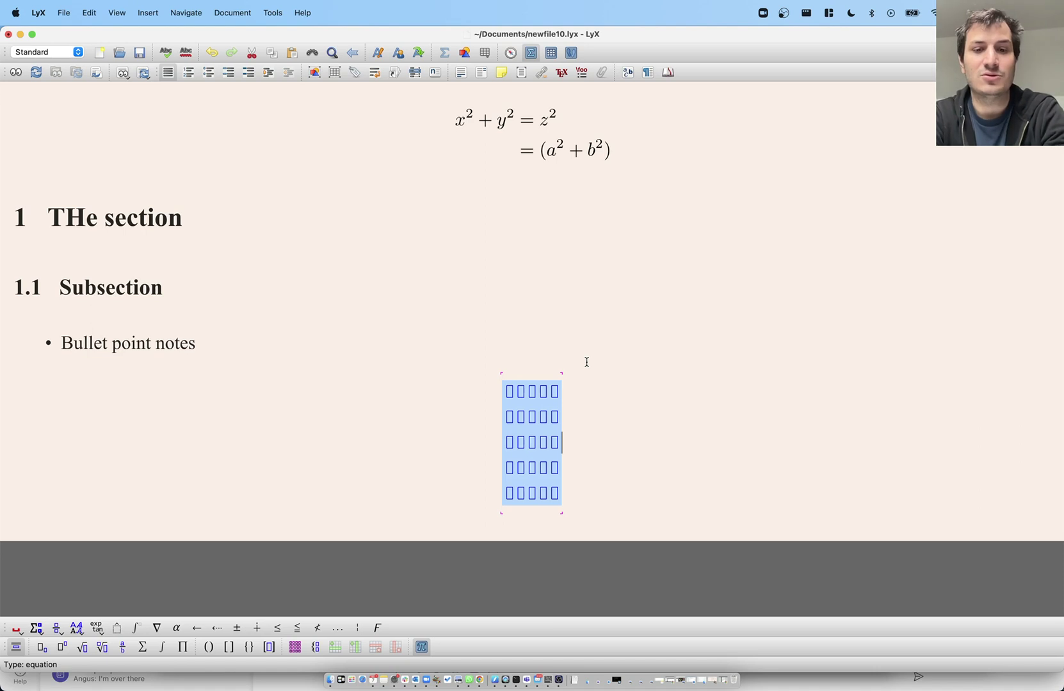
pyautogui.hotkey('ctrl', 'm')
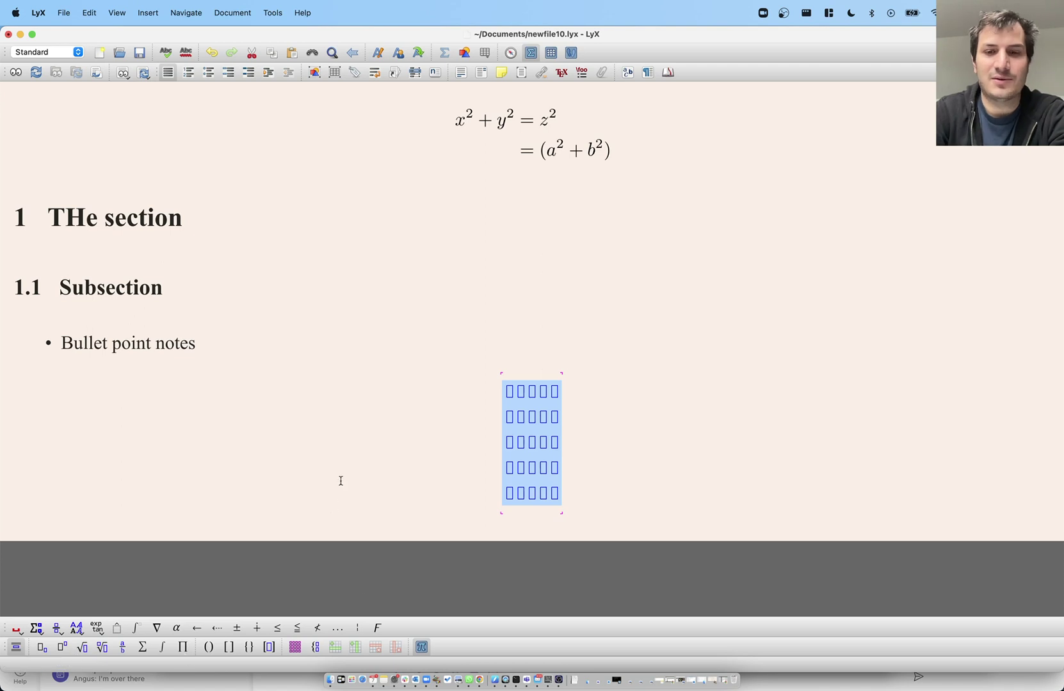
pyautogui.hotkey('ctrl', 'm')
pyautogui.hotkey('ctrl', 'm')
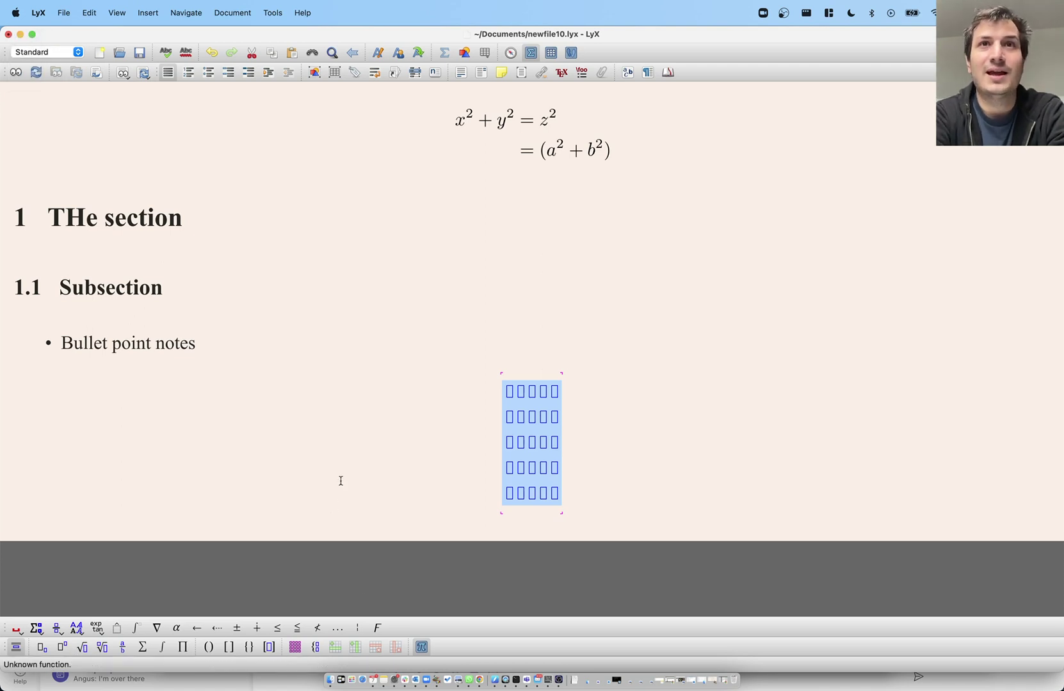
pyautogui.hotkey('ctrl', 'm')
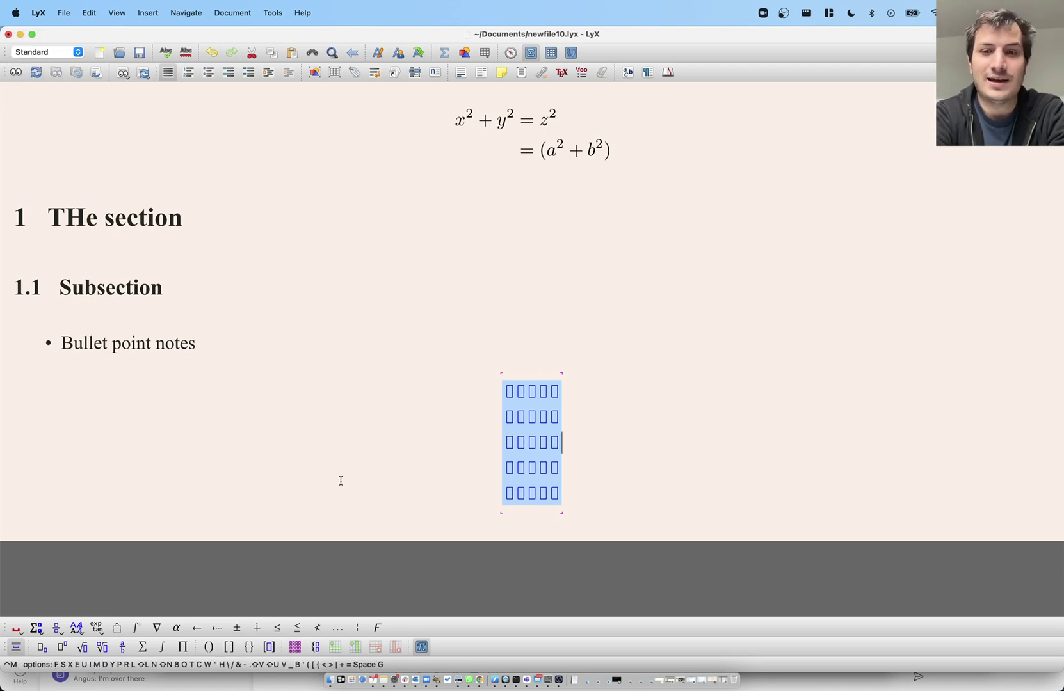
pyautogui.press('[')
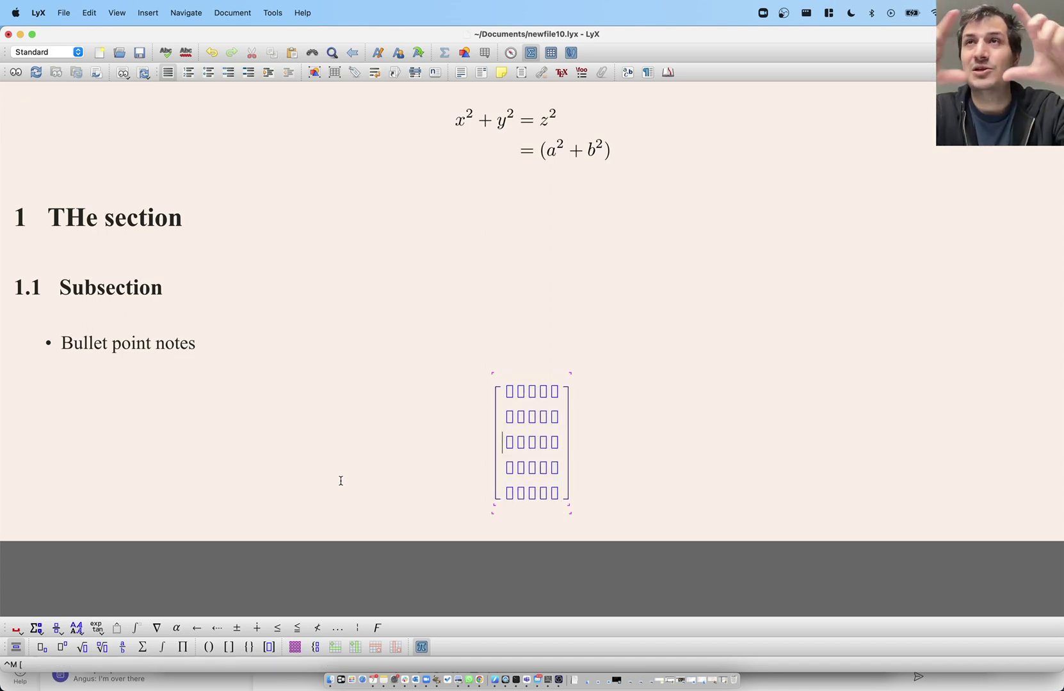
pyautogui.press('Right')
pyautogui.press('Right')
pyautogui.press('Right')
pyautogui.press('Right')
pyautogui.press('Right')
pyautogui.press('Right')
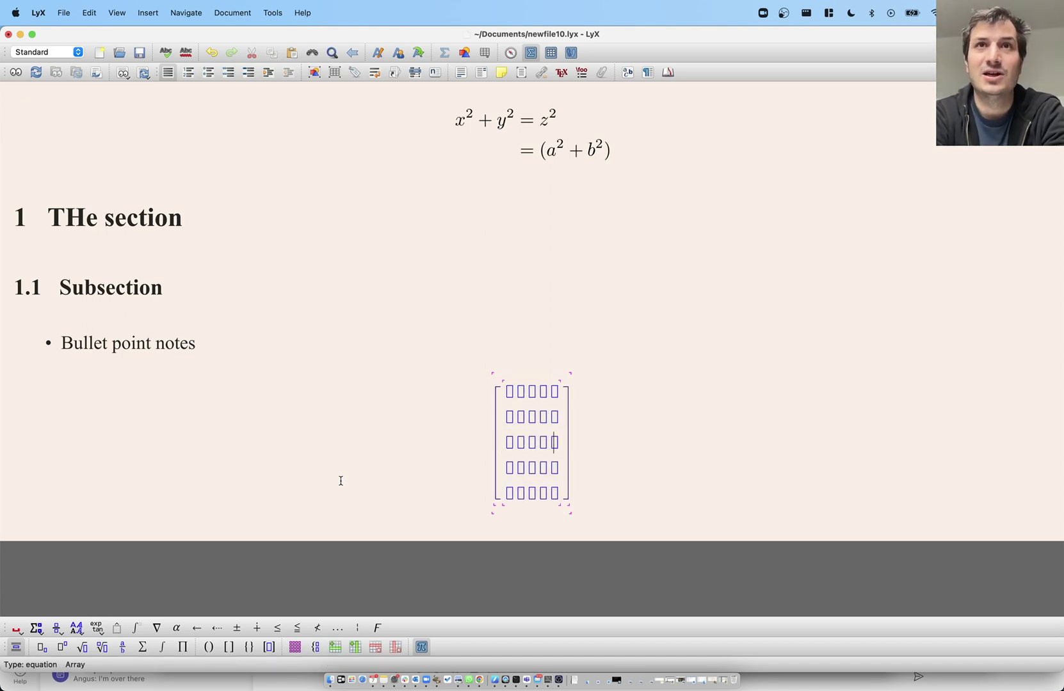
pyautogui.press('Return')
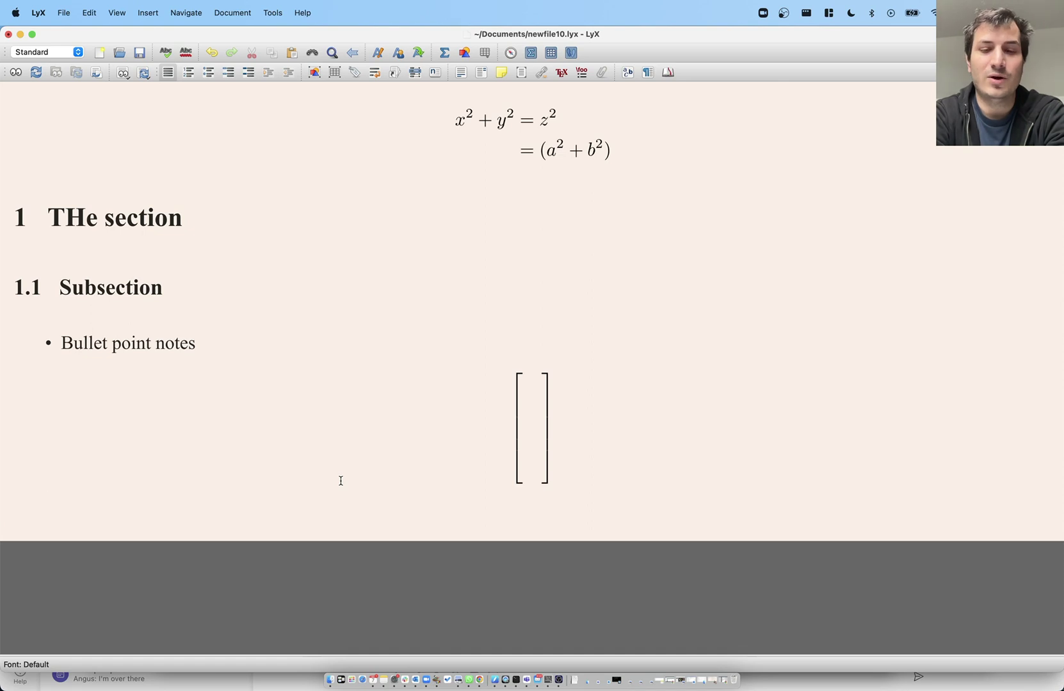
# Add a displayed 1/2 fraction on the line below the bracketed matrix.
pyautogui.hotkey('ctrl', 'm')
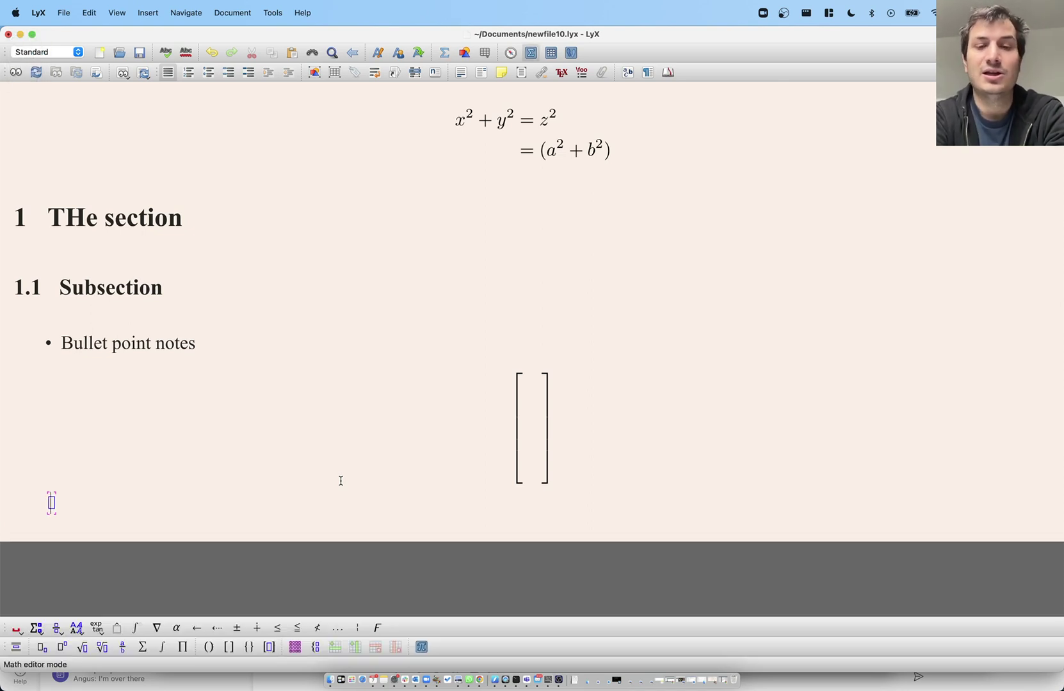
pyautogui.hotkey('ctrl', 'm')
pyautogui.write('f')
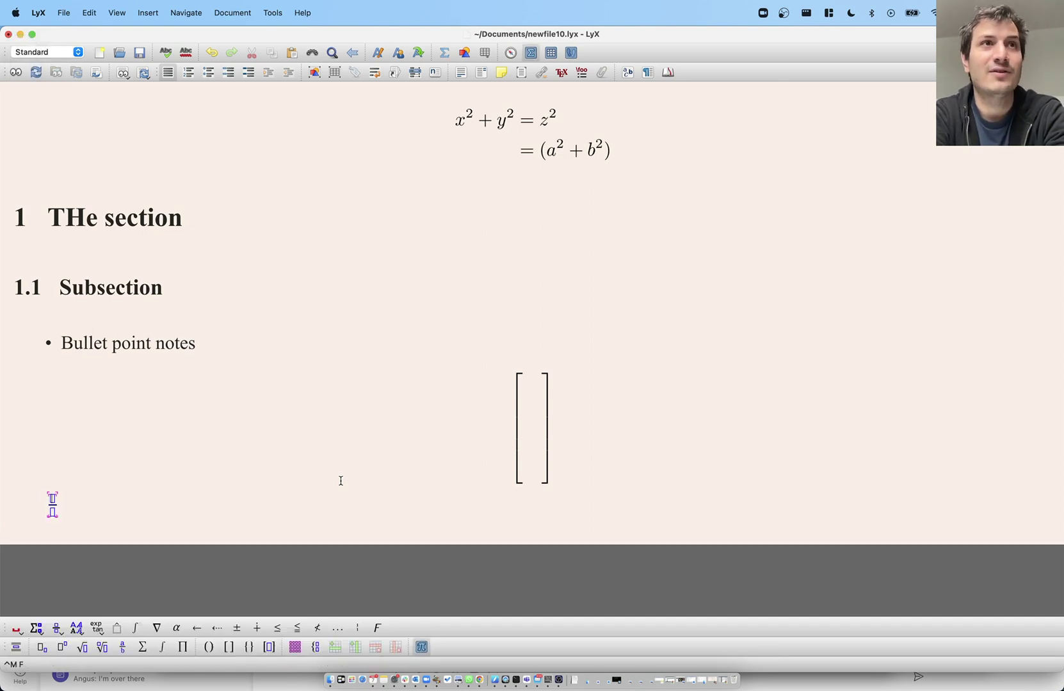
pyautogui.write('1')
pyautogui.press('Down')
pyautogui.write('2')
pyautogui.press('Right')
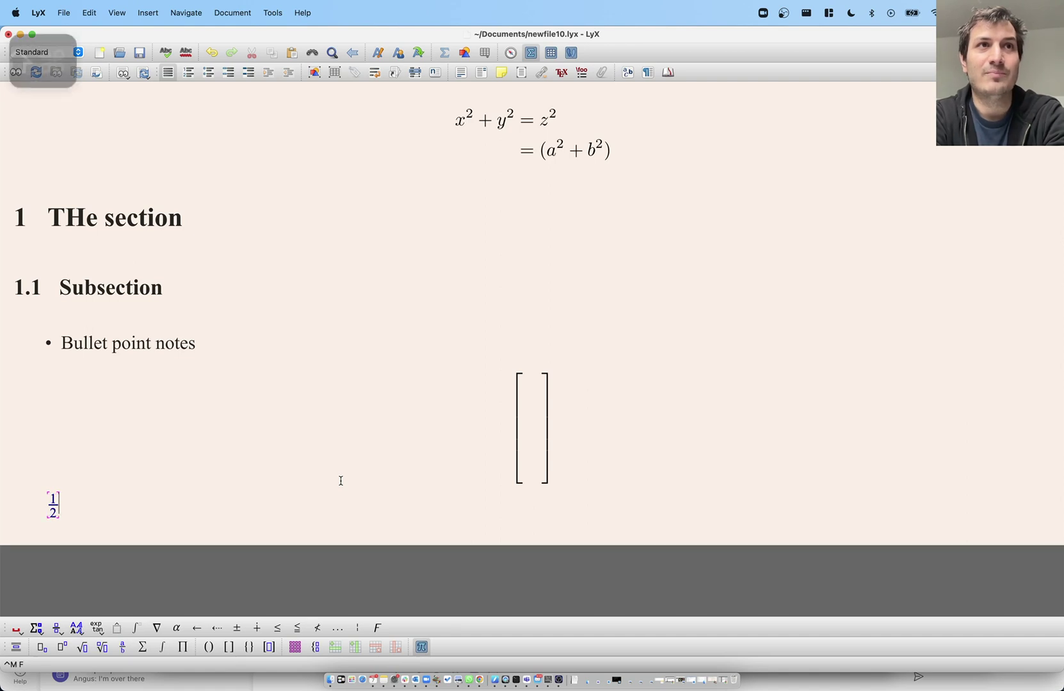
pyautogui.hotkey('ctrl', 'Return')
pyautogui.press('Right')
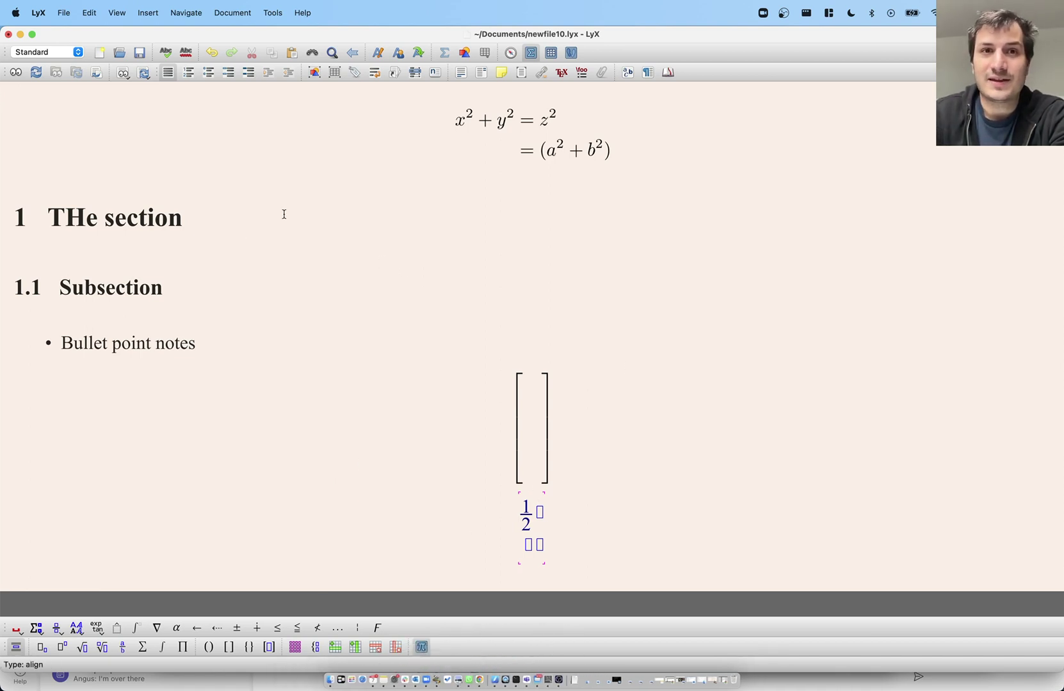
pyautogui.click(216, 284)
pyautogui.click(718, 501)
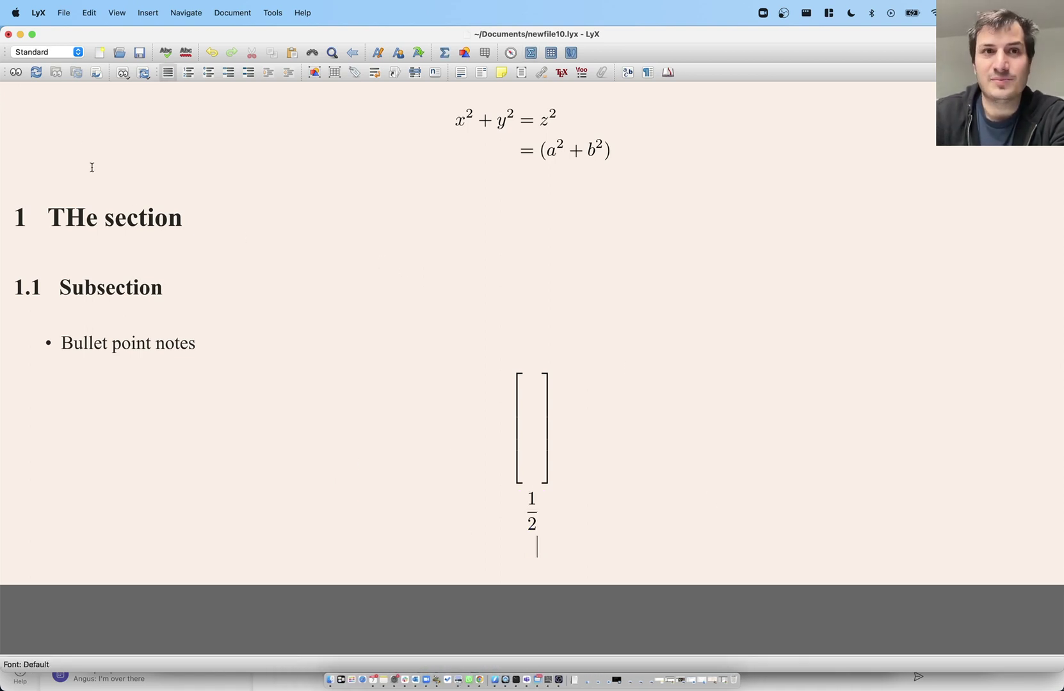
# View the keyboard Shortcuts preferences, then close them.
pyautogui.click(43, 12)
pyautogui.click(51, 54)
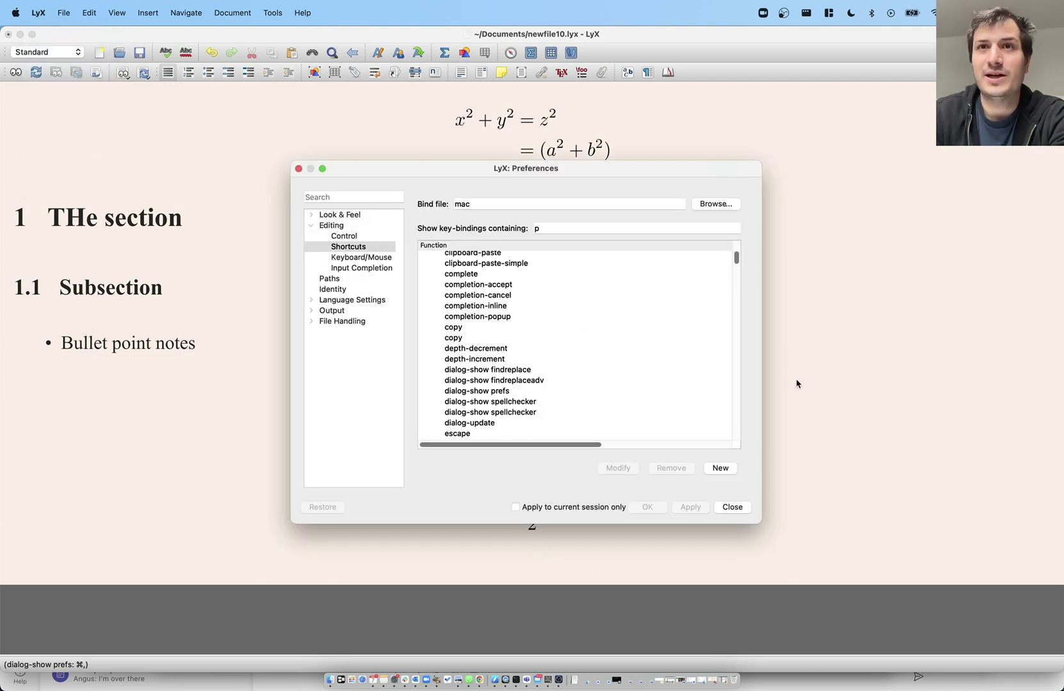
pyautogui.click(732, 507)
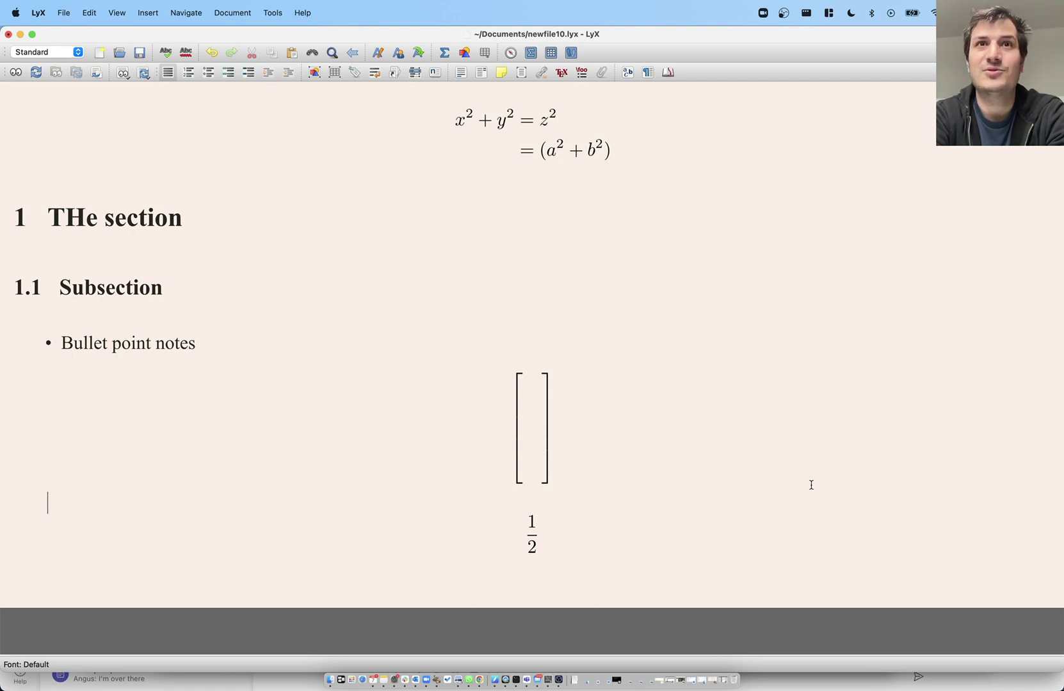
# Add a Theorem paragraph reading aksjdhakjkjhd below the 1/2 fraction.
pyautogui.click(757, 519)
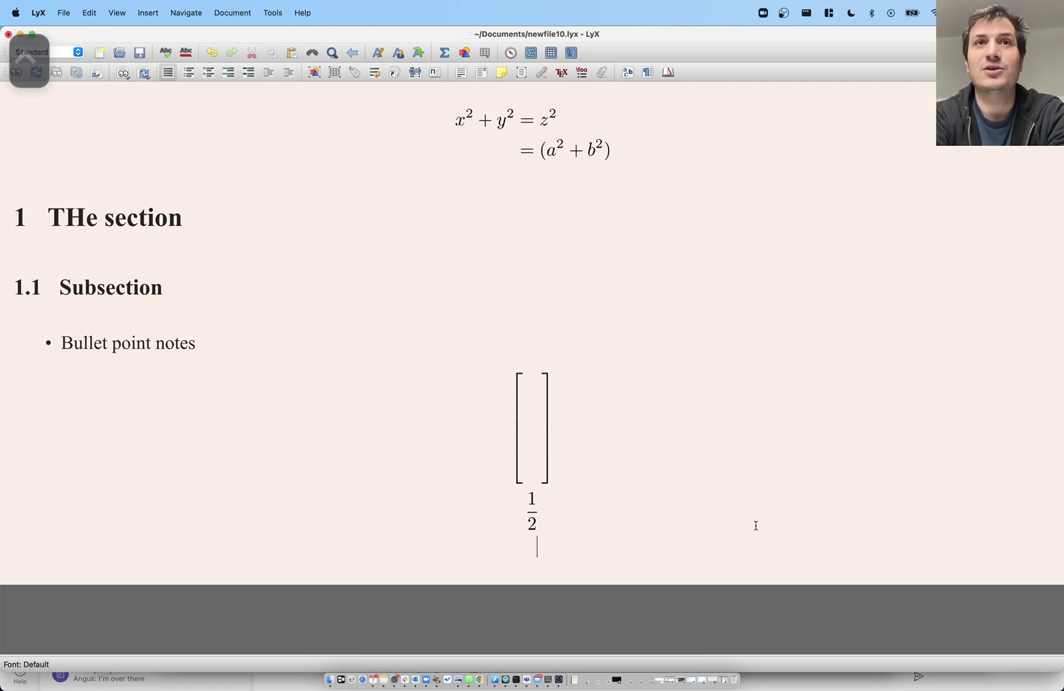
pyautogui.hotkey('ctrl', 'p')
pyautogui.press('t')
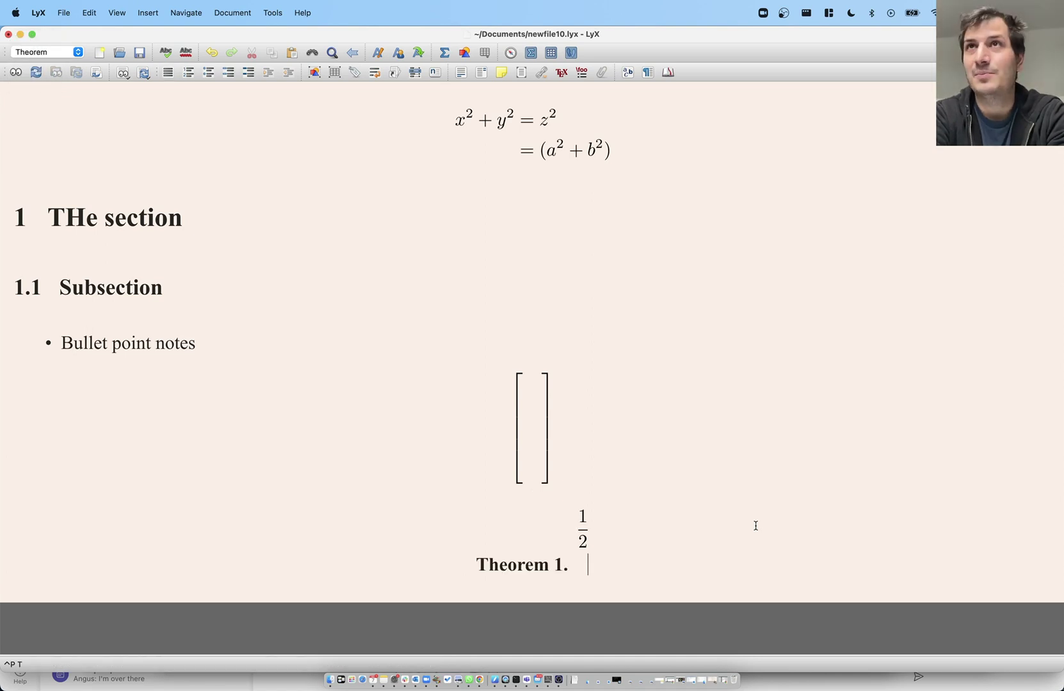
pyautogui.write('aksjdhakj')
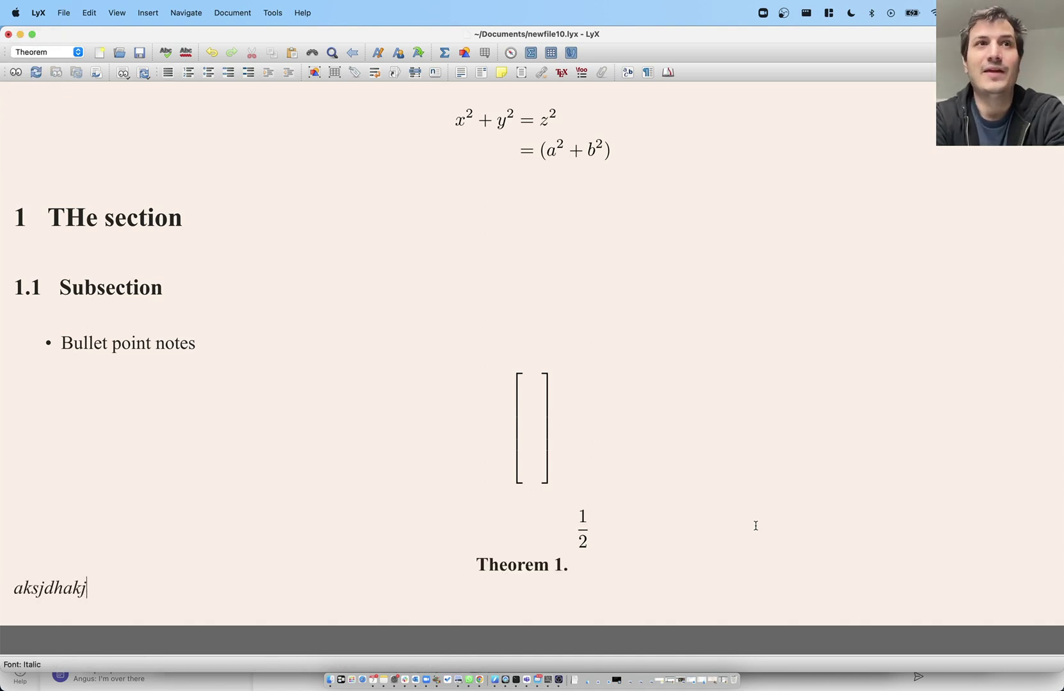
pyautogui.write('kjhd')
pyautogui.press('Return')
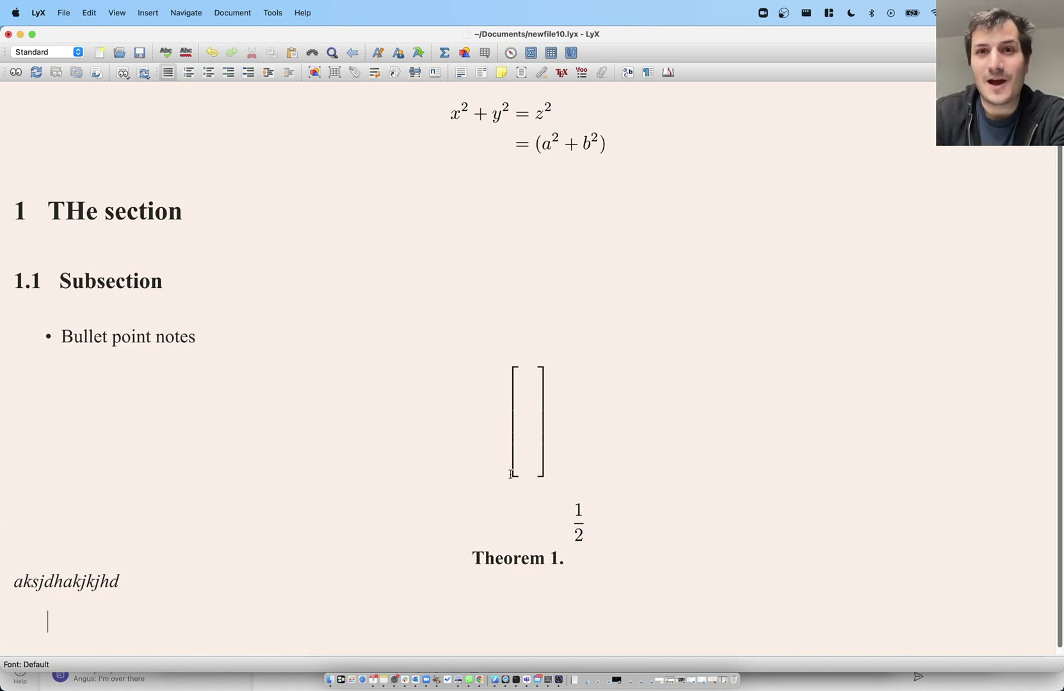
pyautogui.click(66, 21)
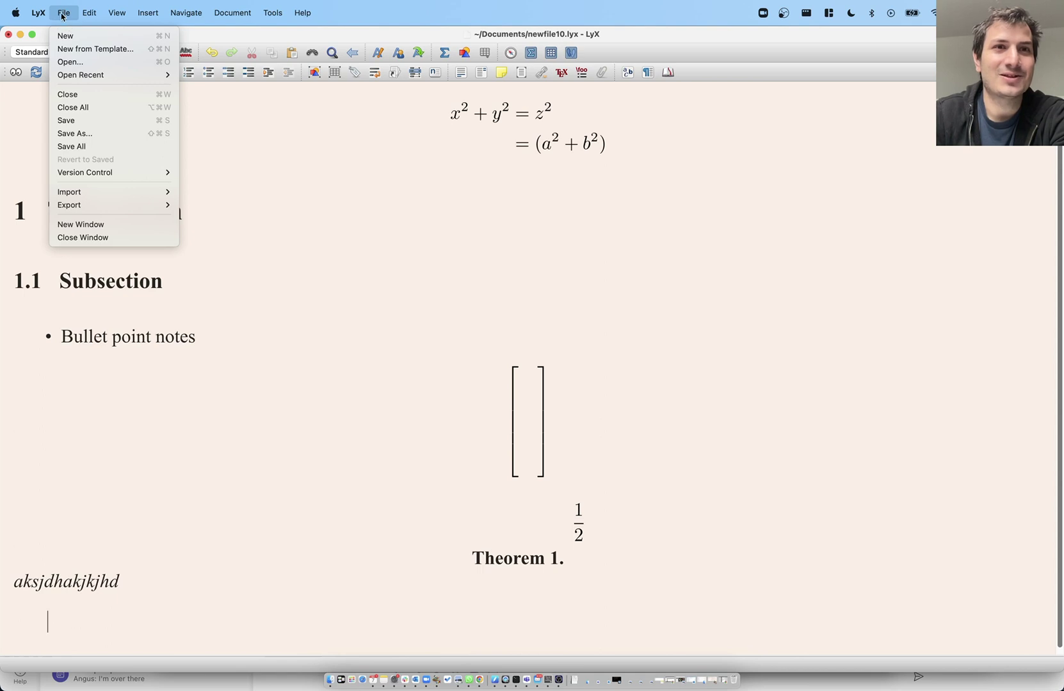
# Create newfile11.lyx from the _article.lyx template with its macro definitions.
pyautogui.click(71, 50)
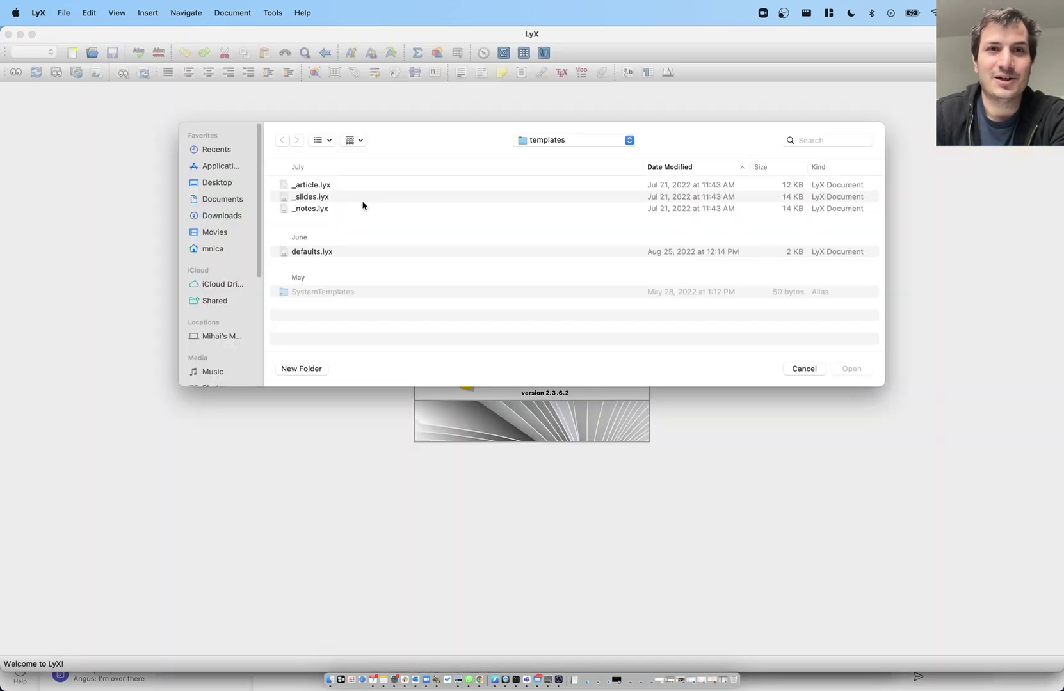
pyautogui.doubleClick(327, 187)
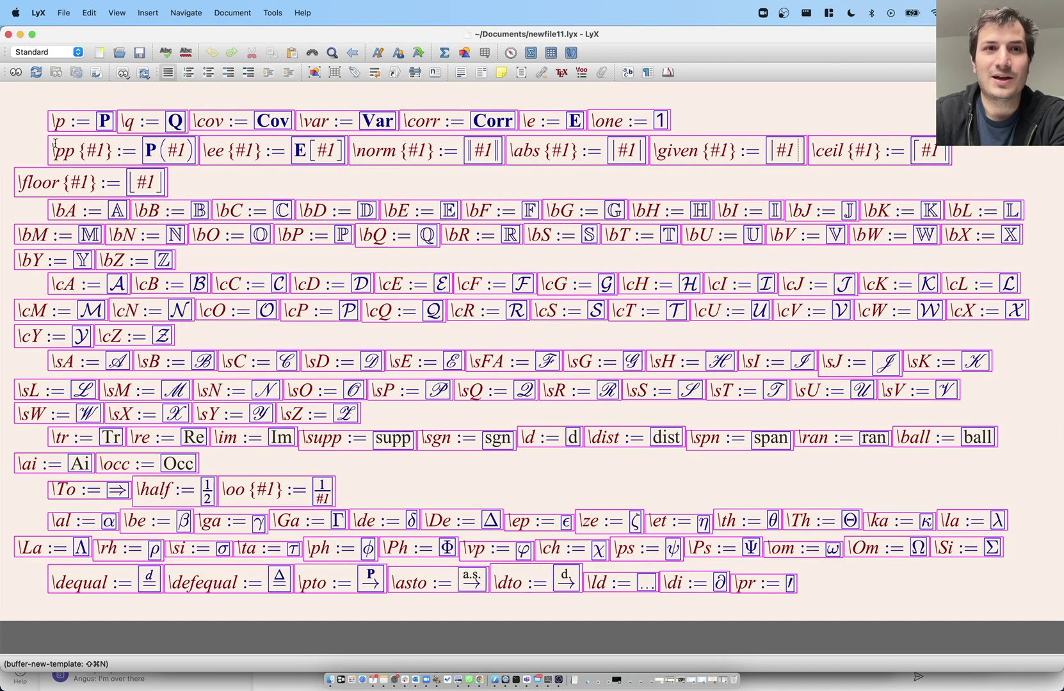
pyautogui.moveTo(48, 121); pyautogui.dragTo(817, 586)
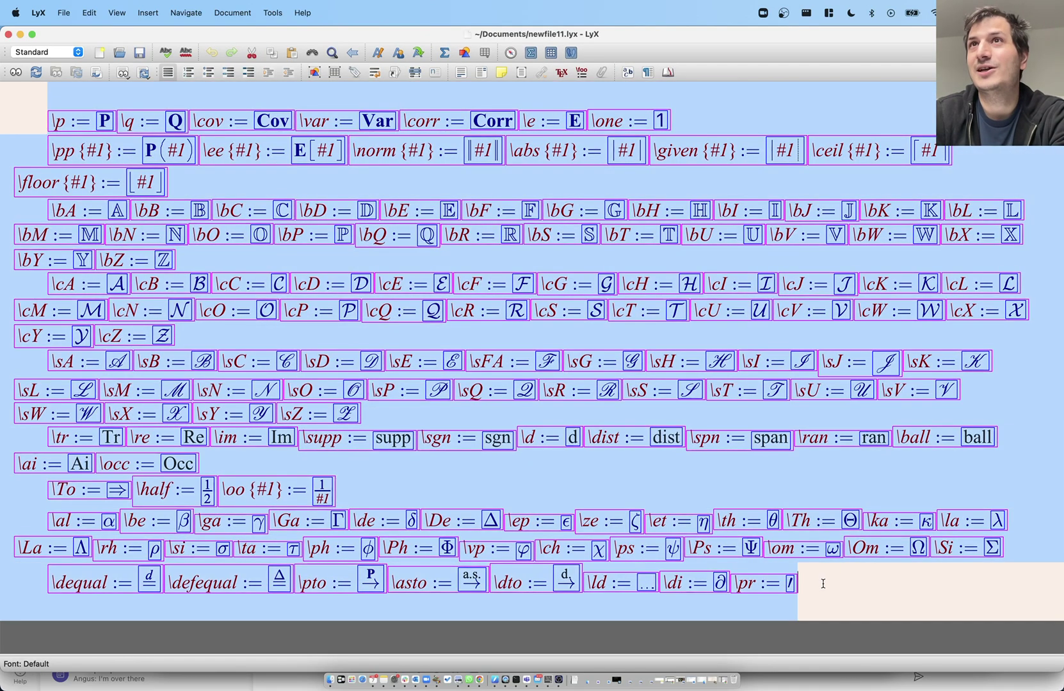
pyautogui.click(821, 584)
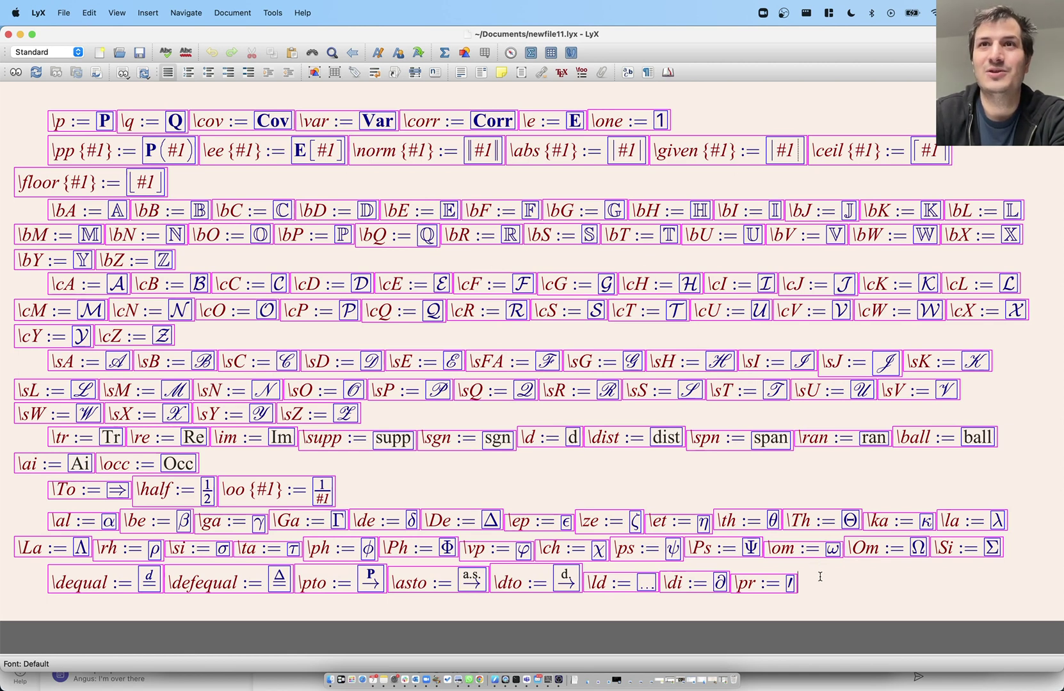
# Add a display equation α < β, γδ using the \al, \be, \ga, \de macros.
pyautogui.press('Return')
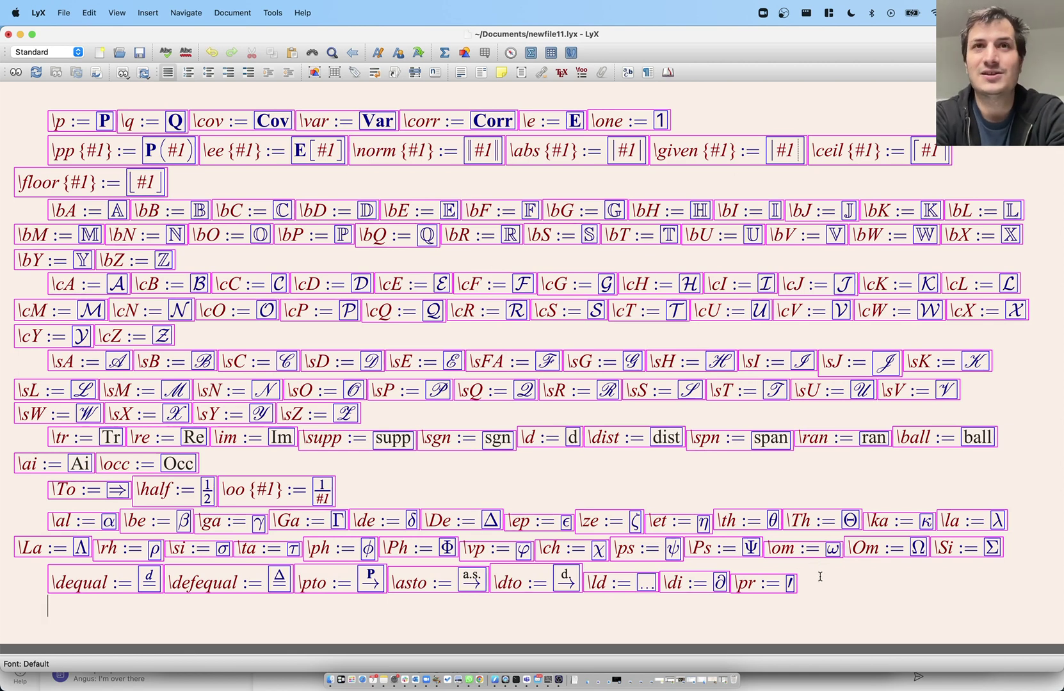
pyautogui.press('shift')
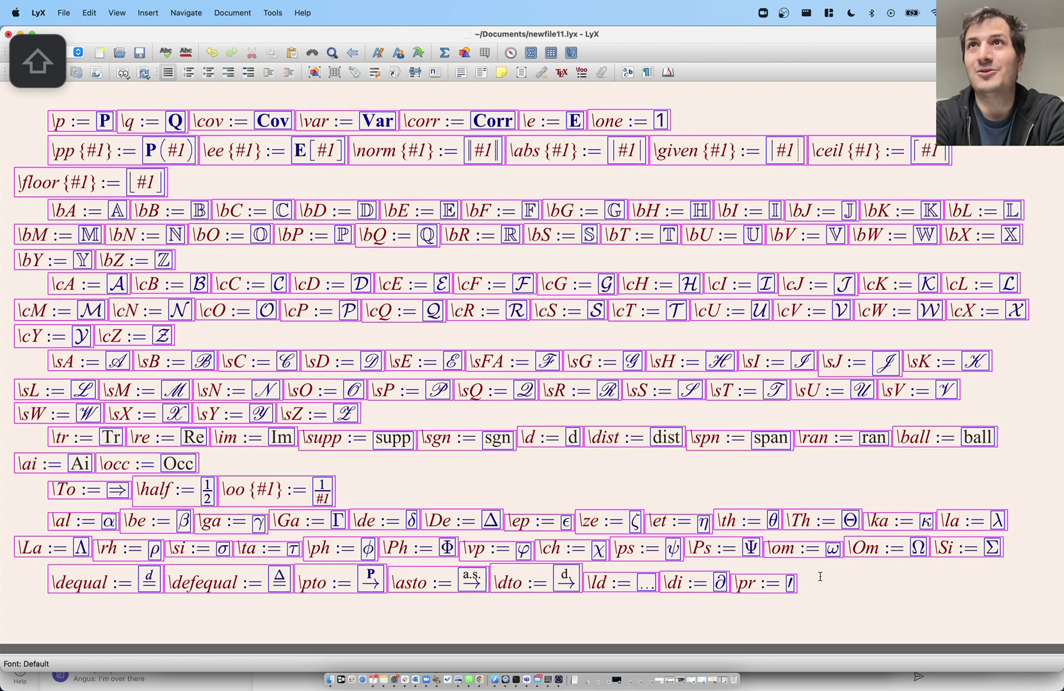
pyautogui.press('super+shift+m')
pyautogui.write('\\a')
pyautogui.write('<\x08e ')
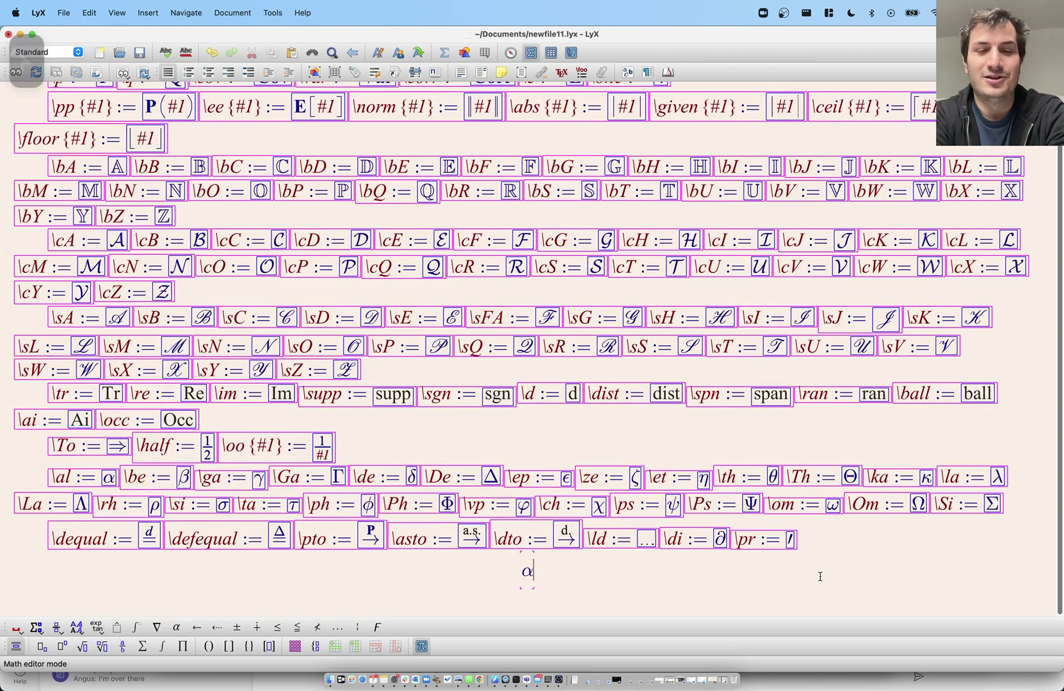
pyautogui.write(',\\ga\\d')
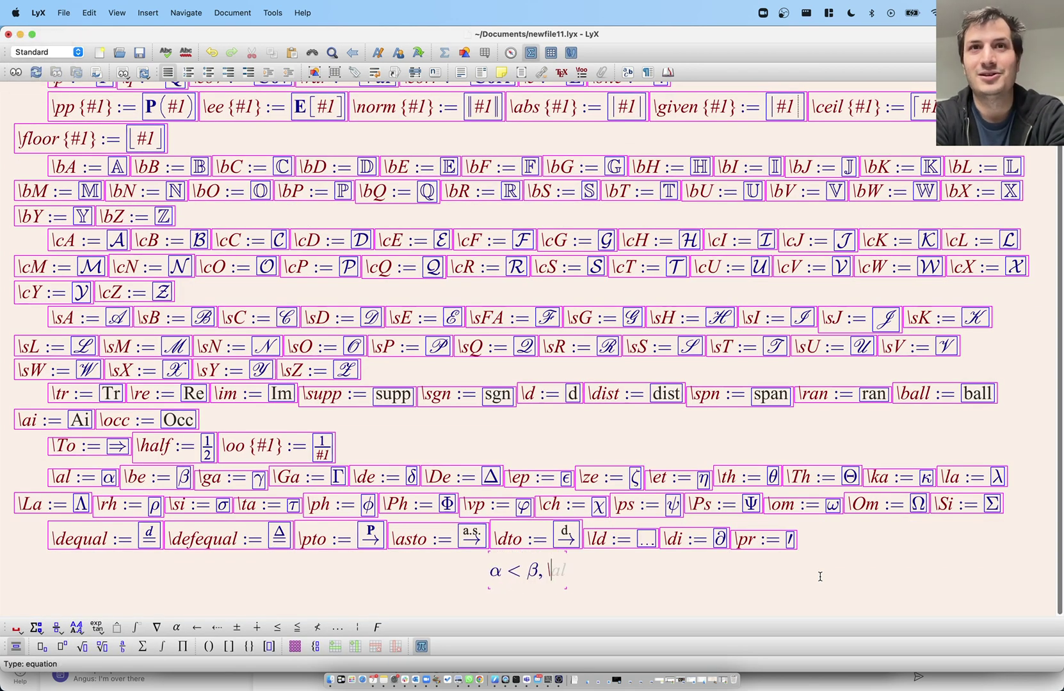
pyautogui.write('e')
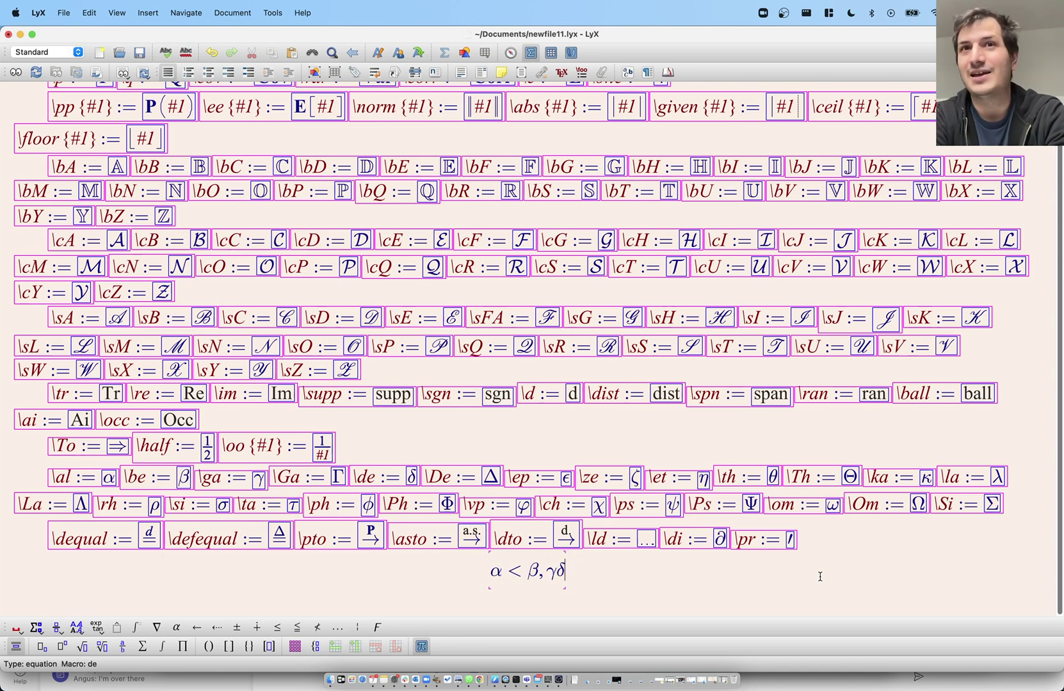
pyautogui.press('Right')
pyautogui.press('Return')
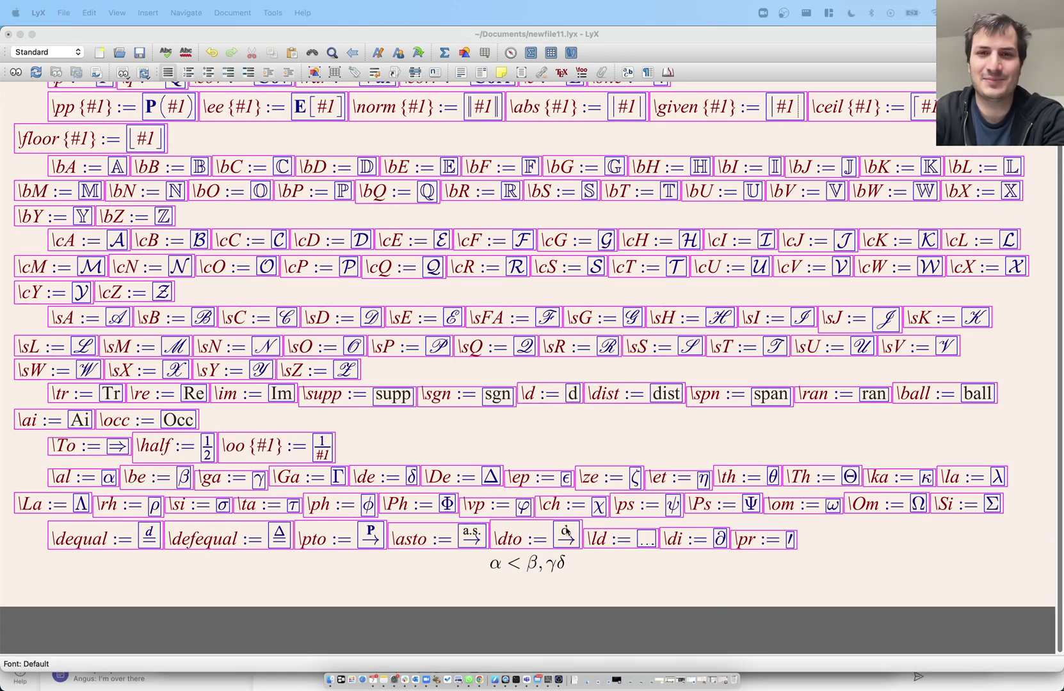
# Paste a copy of the α < β, γδ formula in a new paragraph below it.
pyautogui.click(577, 563)
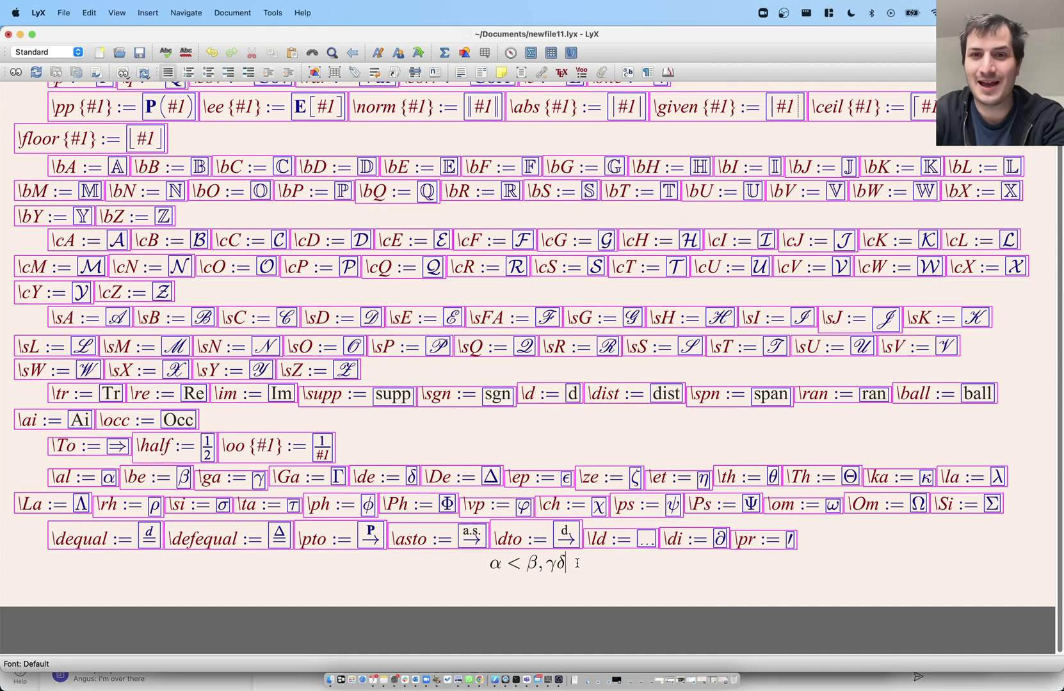
pyautogui.keyDown('shift'); pyautogui.click(480, 564); pyautogui.keyUp('shift')
pyautogui.press('super+c')
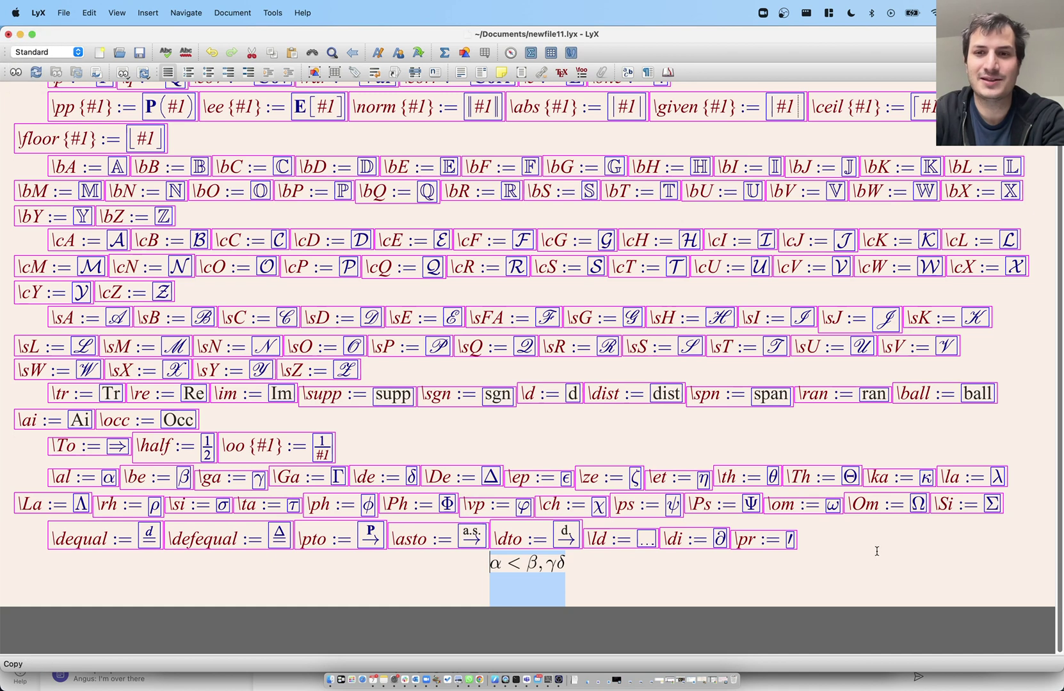
pyautogui.press('Right')
pyautogui.press('Return')
pyautogui.press('super+v')
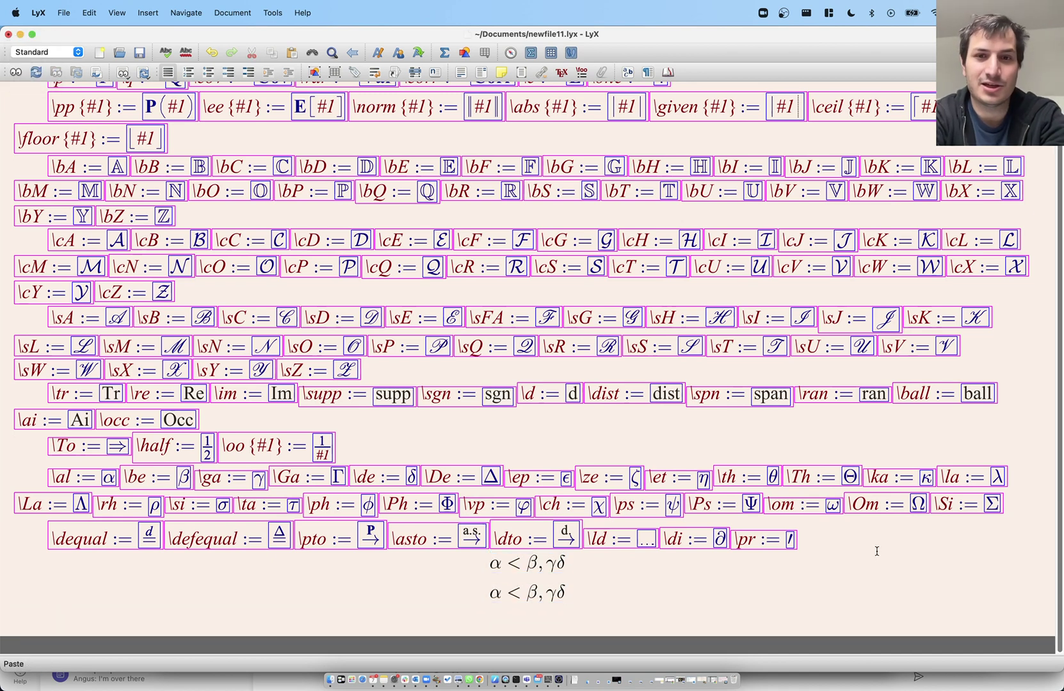
# Insert the formula's source \al<\be,\ga\de as plain text above the second copy.
pyautogui.hotkey('shift', 'Left')
pyautogui.hotkey('shift', 'Left')
pyautogui.hotkey('shift', 'Left')
pyautogui.hotkey('shift', 'Left')
pyautogui.hotkey('shift', 'Left')
pyautogui.hotkey('shift', 'Left')
pyautogui.press('super+c')
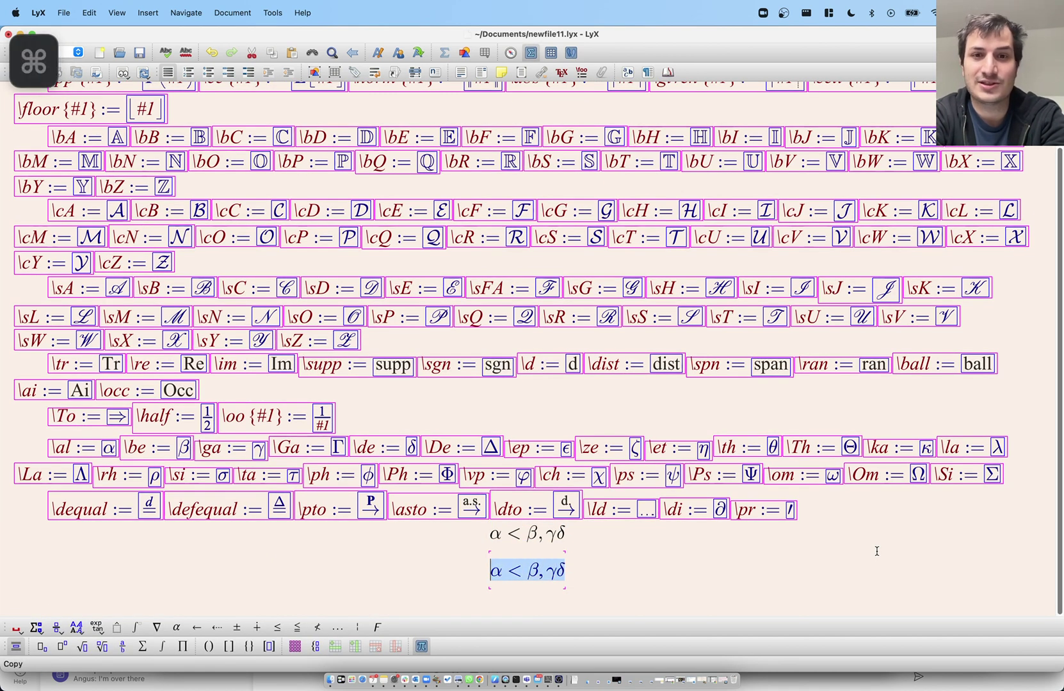
pyautogui.press('Right')
pyautogui.press('Left')
pyautogui.press('Return')
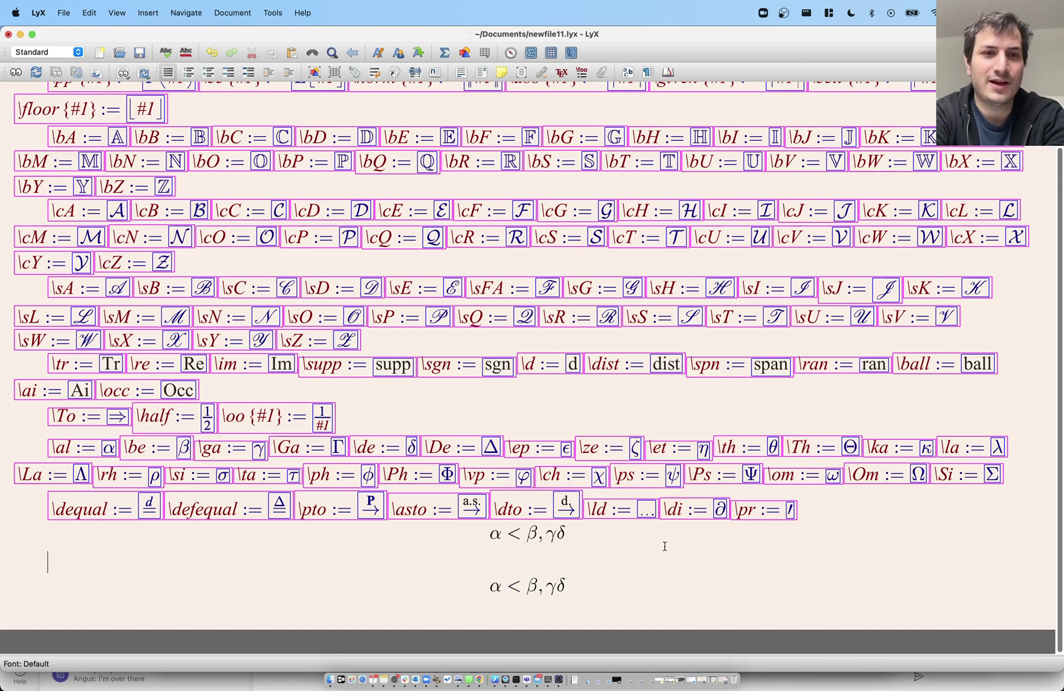
pyautogui.press('super+v')
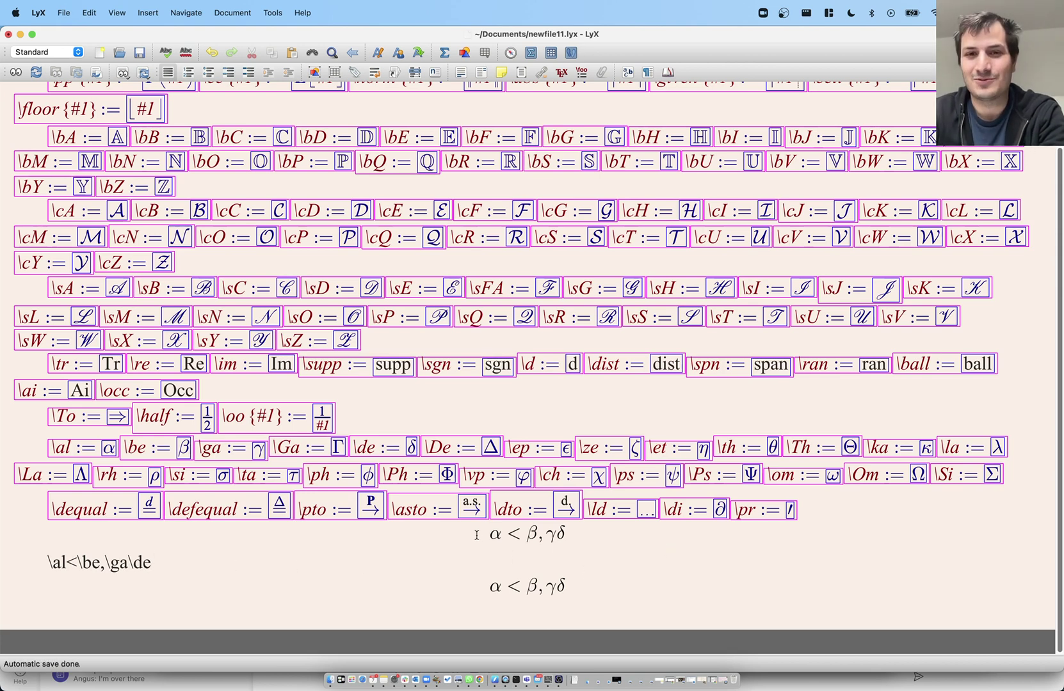
# Add a raw LaTeX box containing \whateverlatexcommand below the second formula.
pyautogui.click(615, 584)
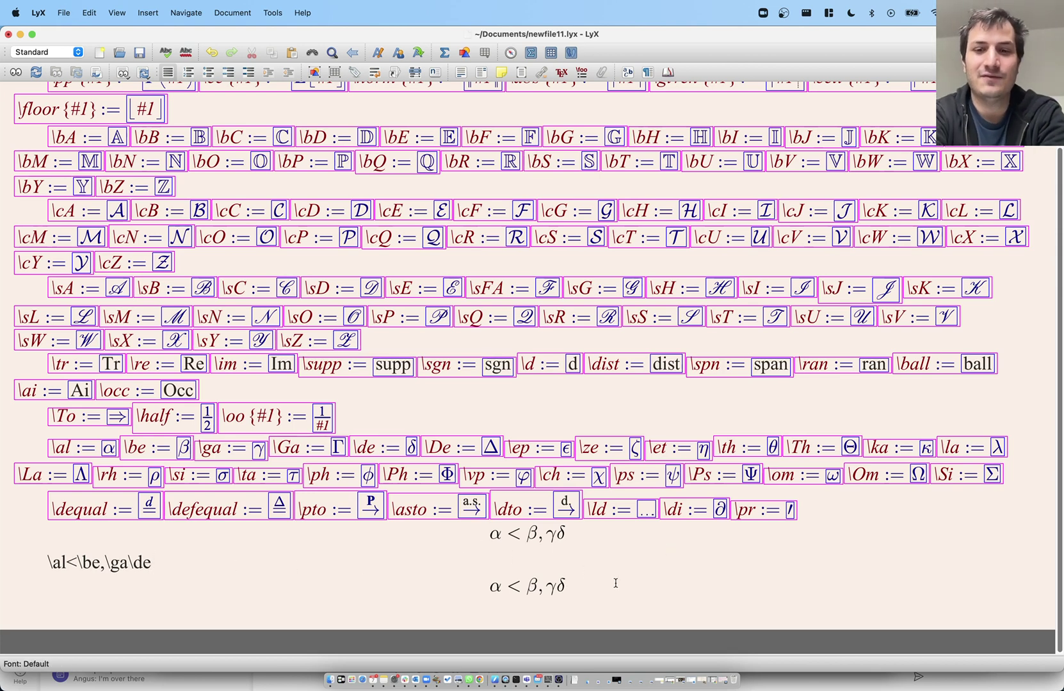
pyautogui.press('Return')
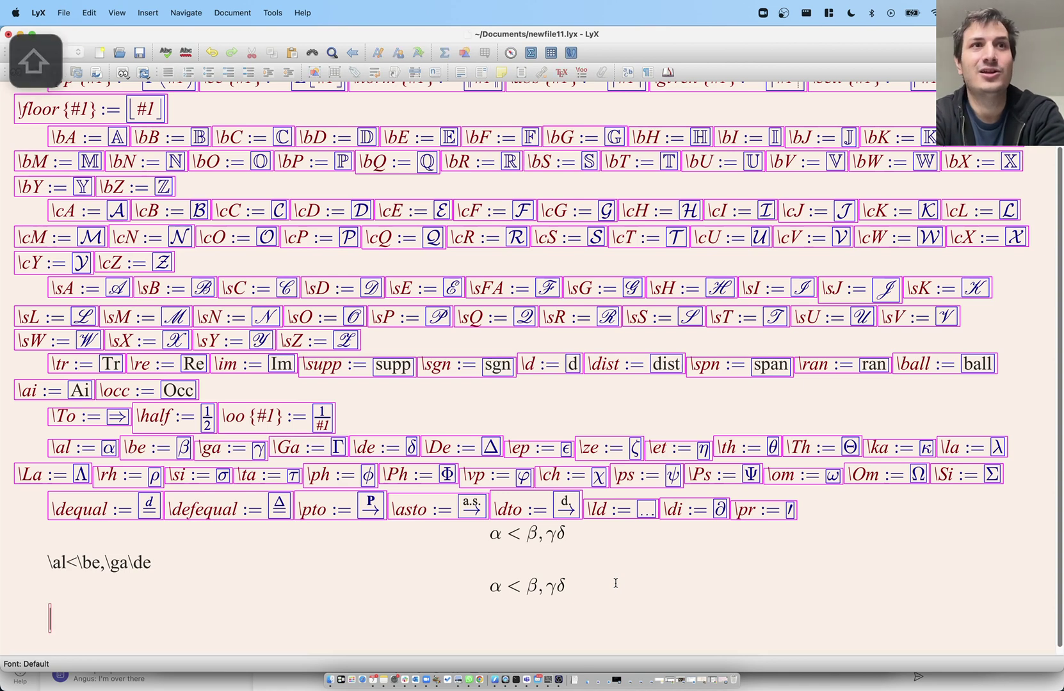
pyautogui.write('{')
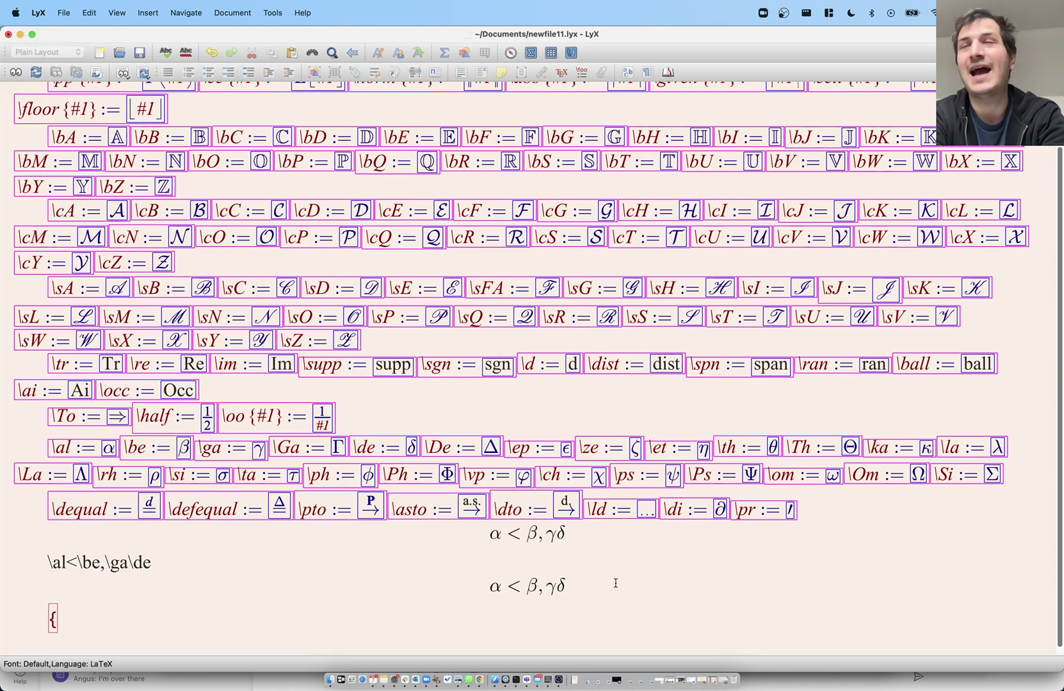
pyautogui.press('BackSpace')
pyautogui.write('\\')
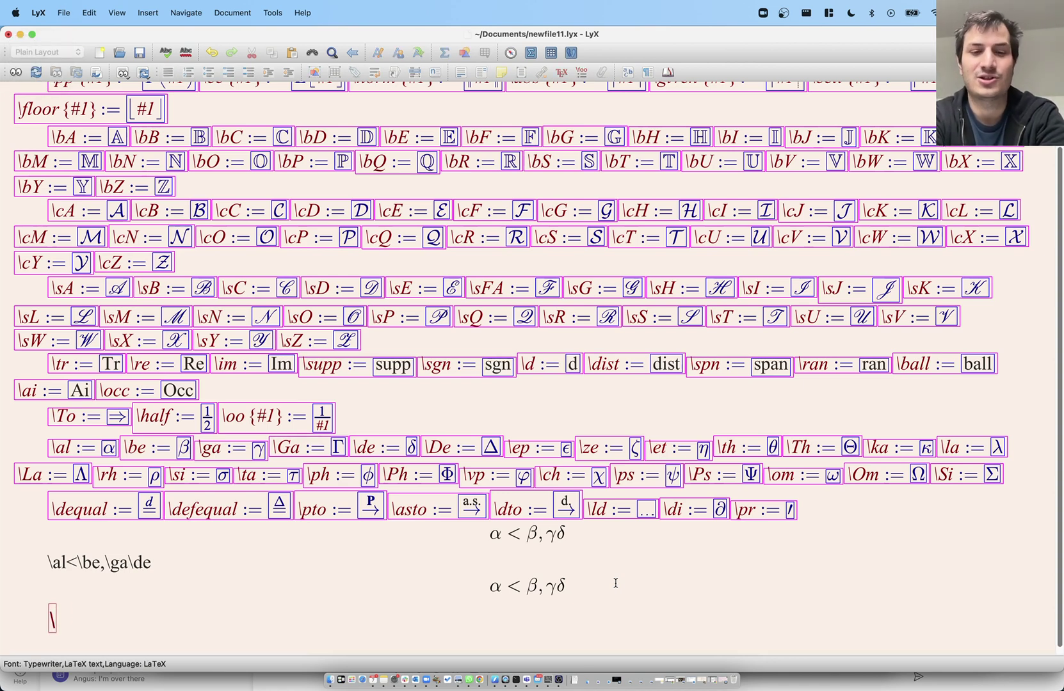
pyautogui.write('whateverlatexcom')
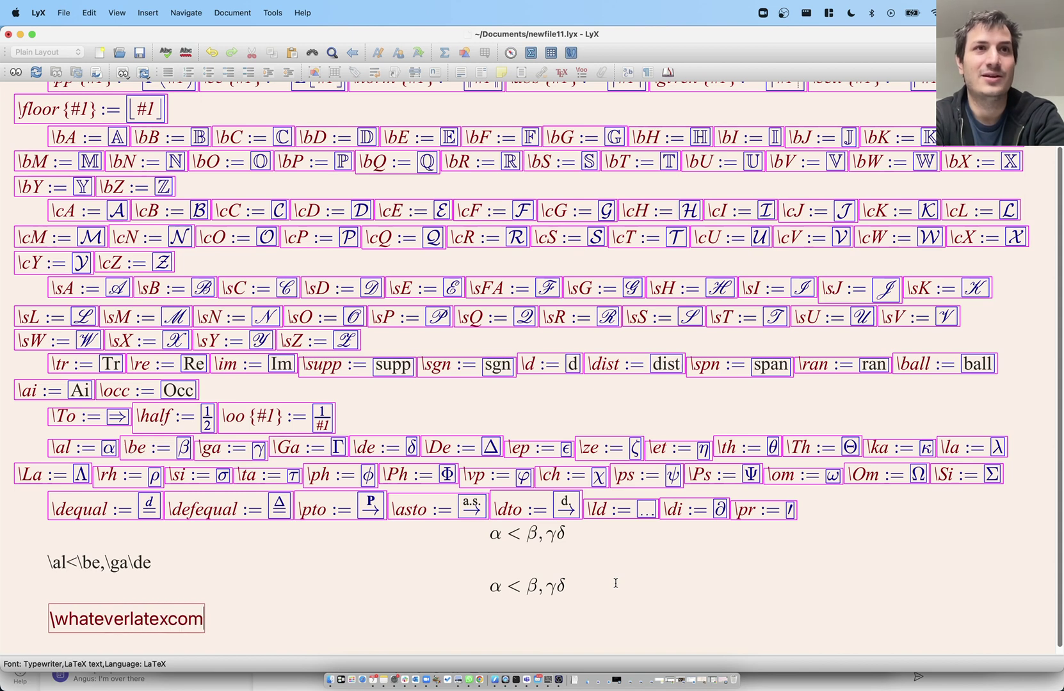
pyautogui.write('mand')
pyautogui.press('Right')
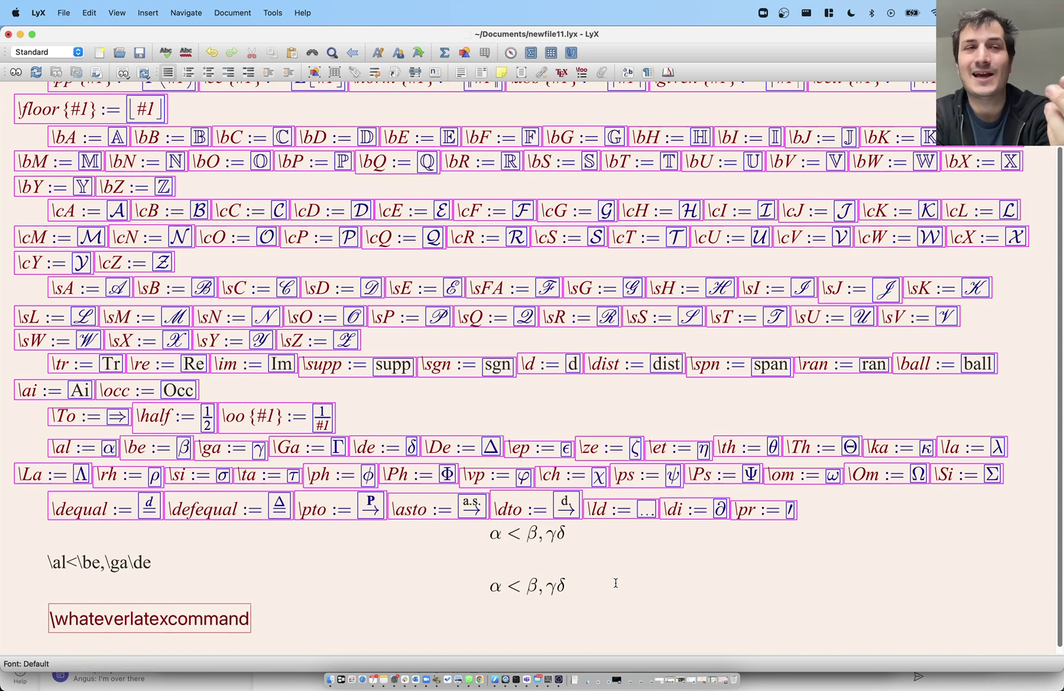
pyautogui.press('Left')
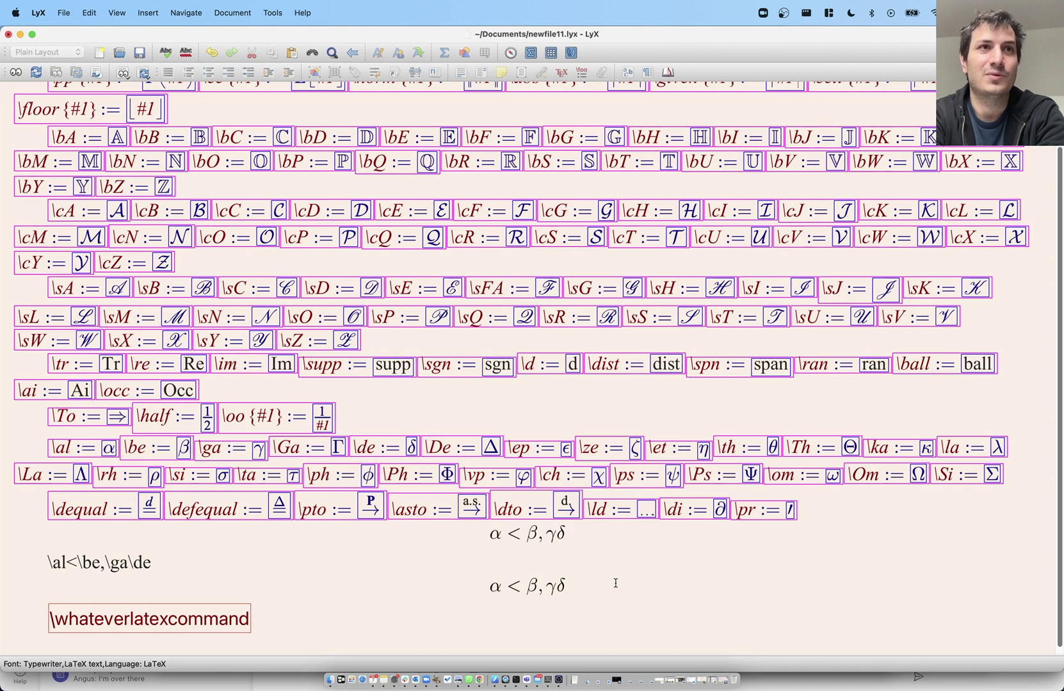
pyautogui.press('BackSpace')
pyautogui.press('BackSpace')
pyautogui.press('BackSpace')
pyautogui.press('BackSpace')
pyautogui.press('BackSpace')
pyautogui.press('BackSpace')
pyautogui.press('BackSpace')
pyautogui.press('BackSpace')
pyautogui.press('BackSpace')
pyautogui.press('BackSpace')
pyautogui.press('BackSpace')
pyautogui.press('BackSpace')
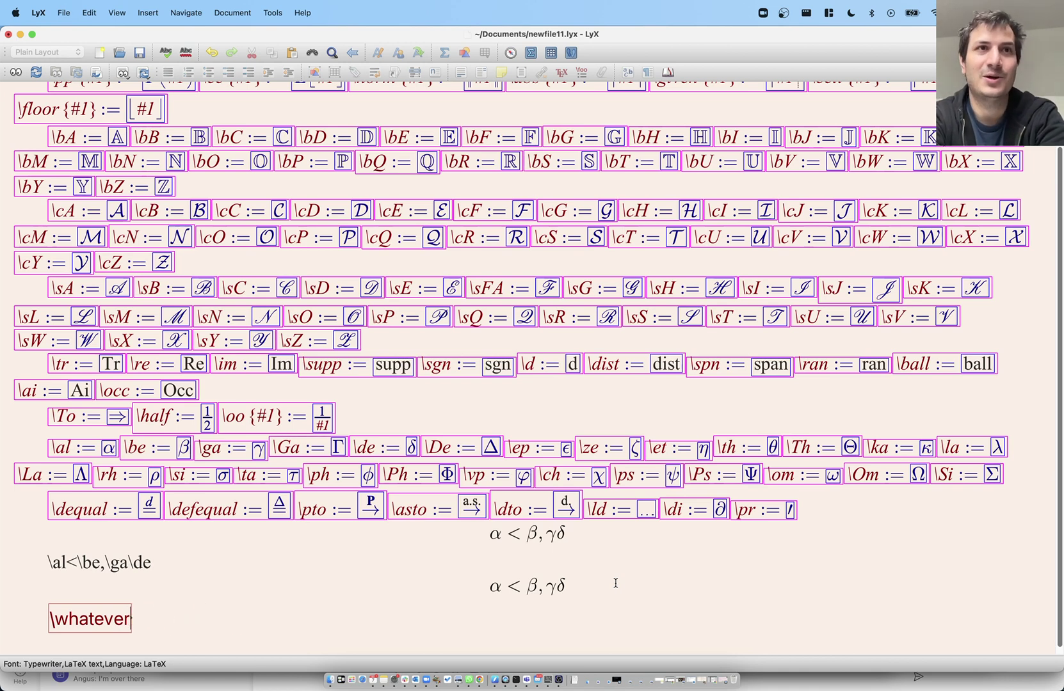
pyautogui.press('BackSpace')
pyautogui.press('BackSpace')
pyautogui.press('BackSpace')
pyautogui.press('BackSpace')
pyautogui.press('BackSpace')
pyautogui.press('BackSpace')
pyautogui.press('BackSpace')
pyautogui.press('BackSpace')
pyautogui.press('BackSpace')
pyautogui.press('BackSpace')
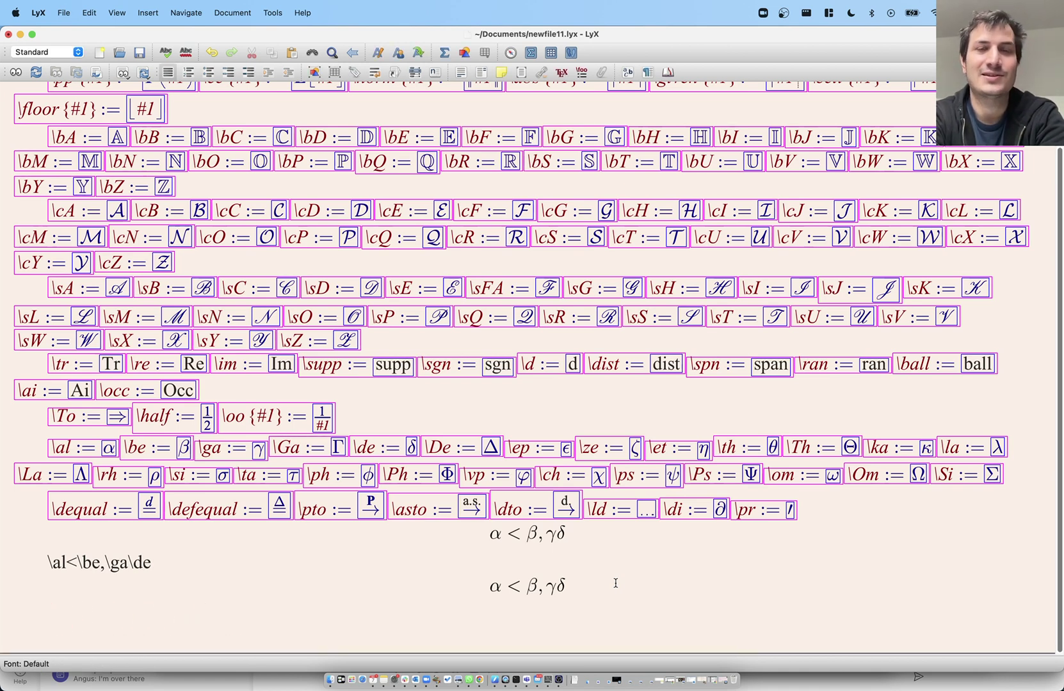
pyautogui.press('super+l')
pyautogui.write('{')
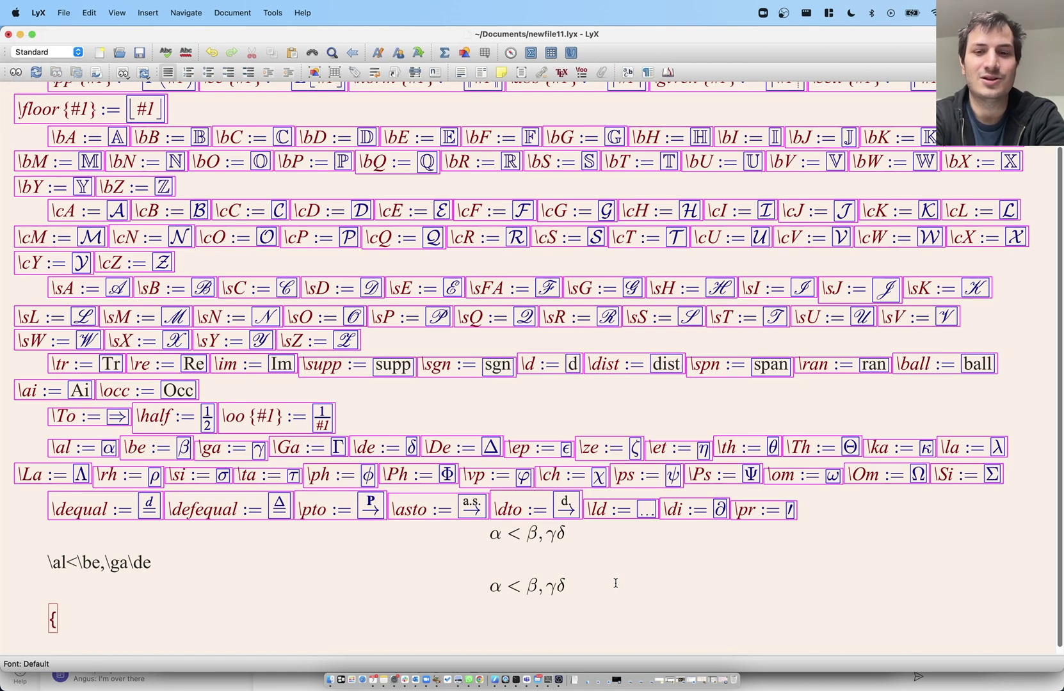
pyautogui.write('sdlkfjhs}')
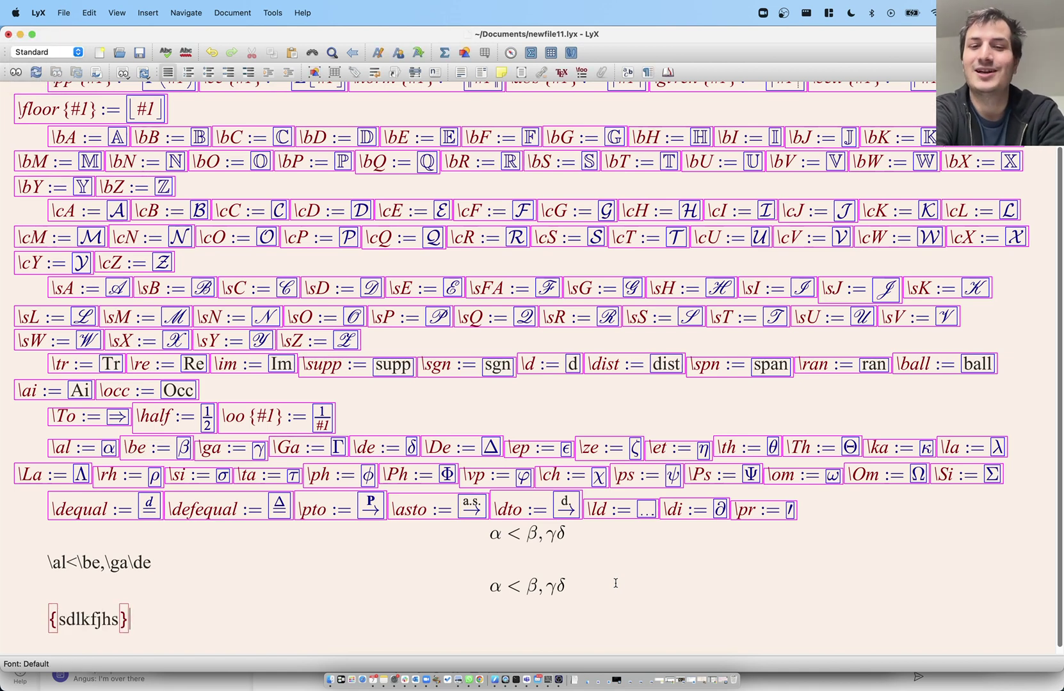
pyautogui.press('super+r')
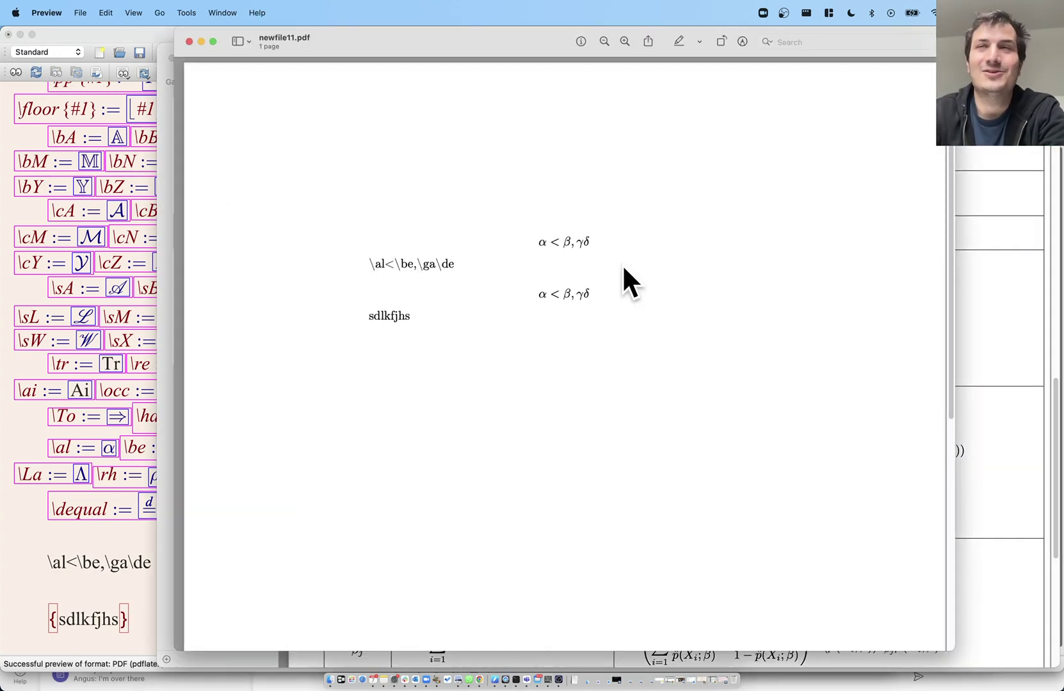
pyautogui.click(106, 564)
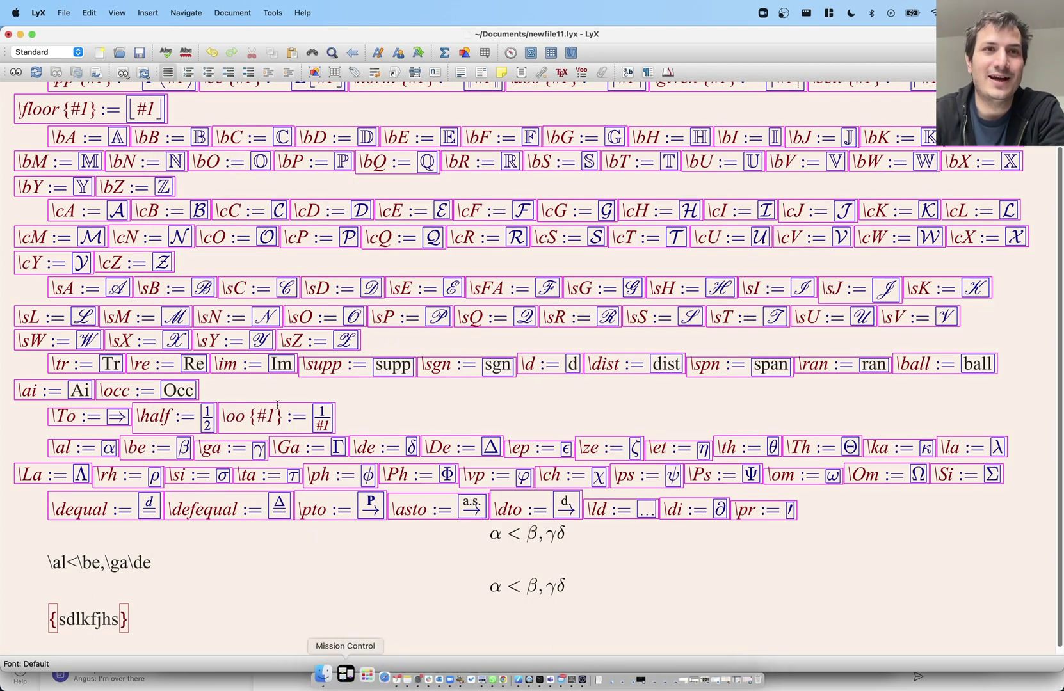
# Start a LaTeX (pdflatex) export of the macro file, then cancel the filename prompt.
pyautogui.click(72, 16)
pyautogui.moveTo(92, 200)
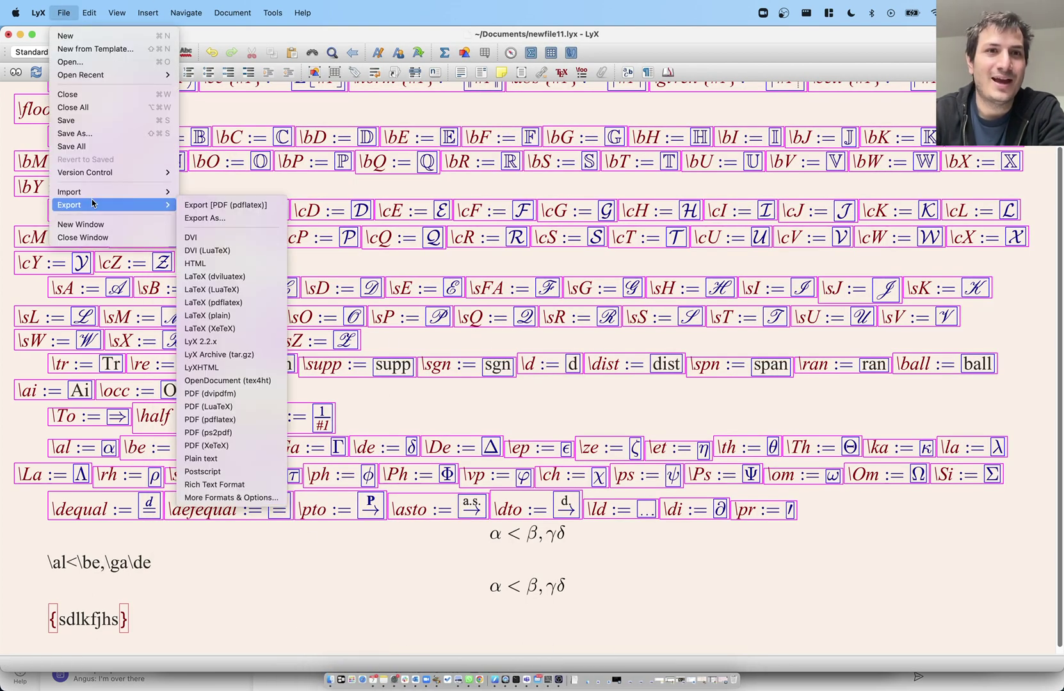
pyautogui.click(259, 302)
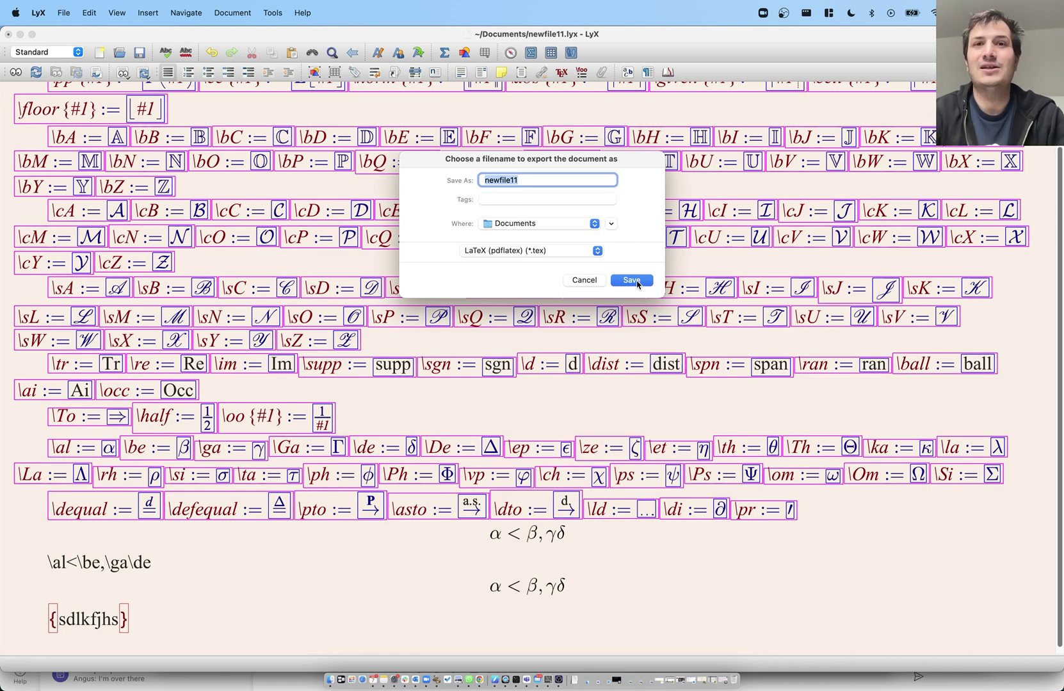
pyautogui.click(584, 280)
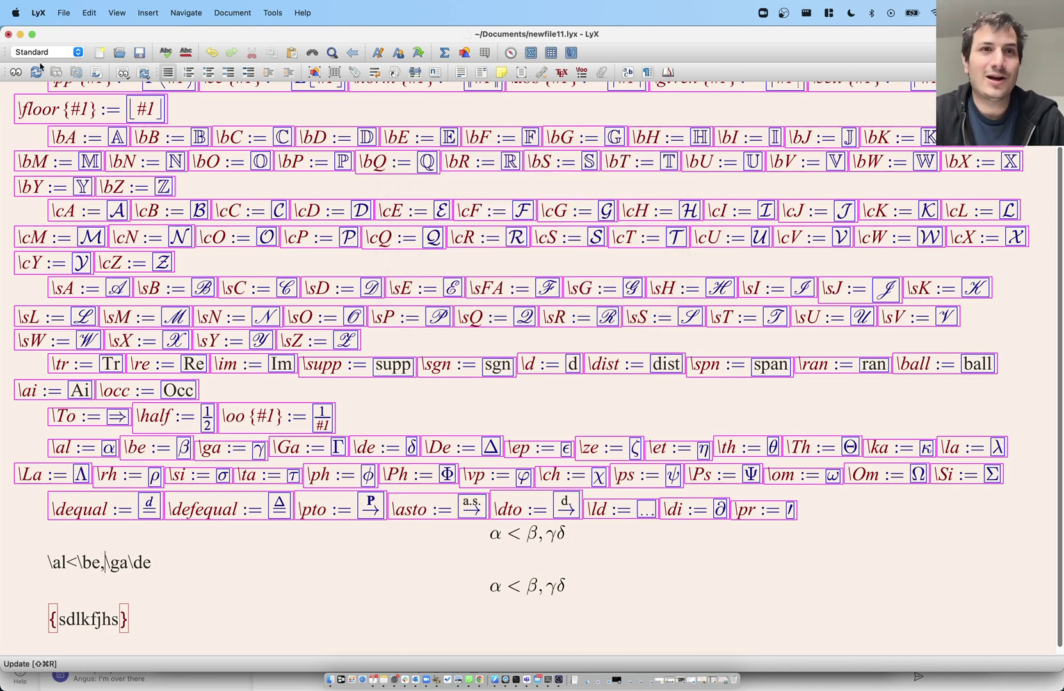
# Create newfile12.lyx from the _slides.lyx template and maximize its window.
pyautogui.click(64, 13)
pyautogui.click(80, 49)
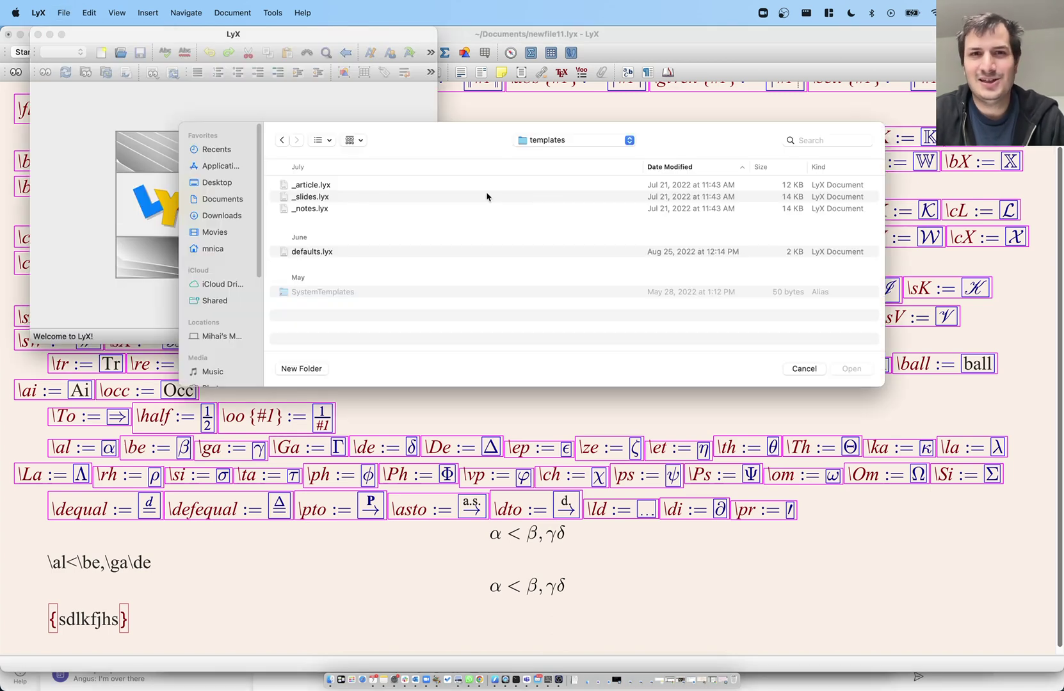
pyautogui.doubleClick(351, 196)
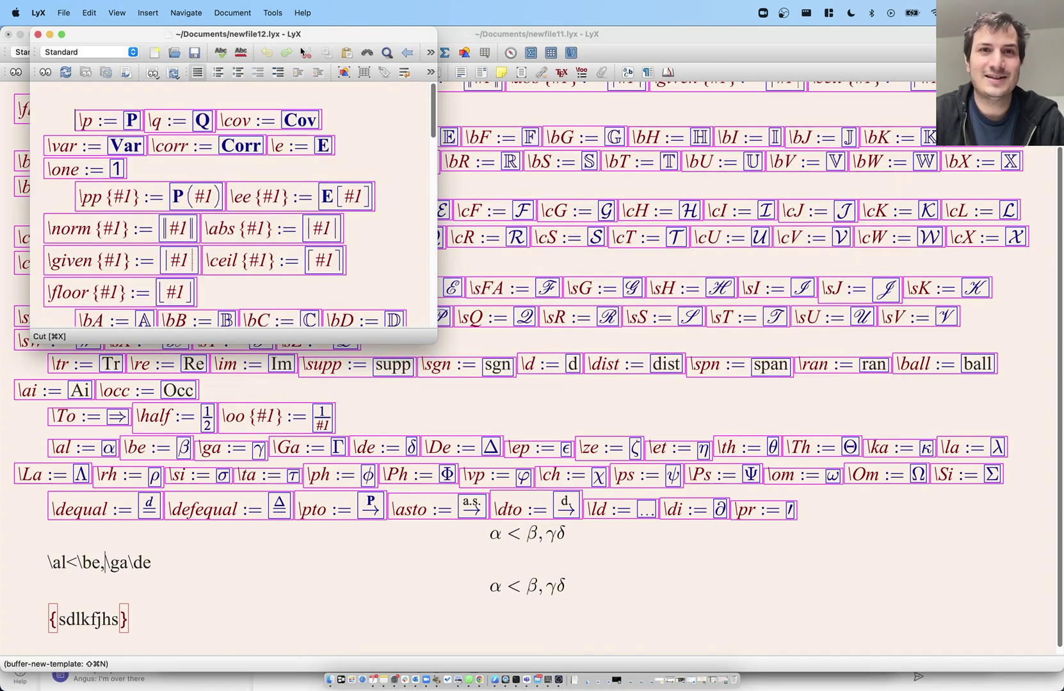
pyautogui.doubleClick(320, 38)
pyautogui.scroll(-10, 176, 394)
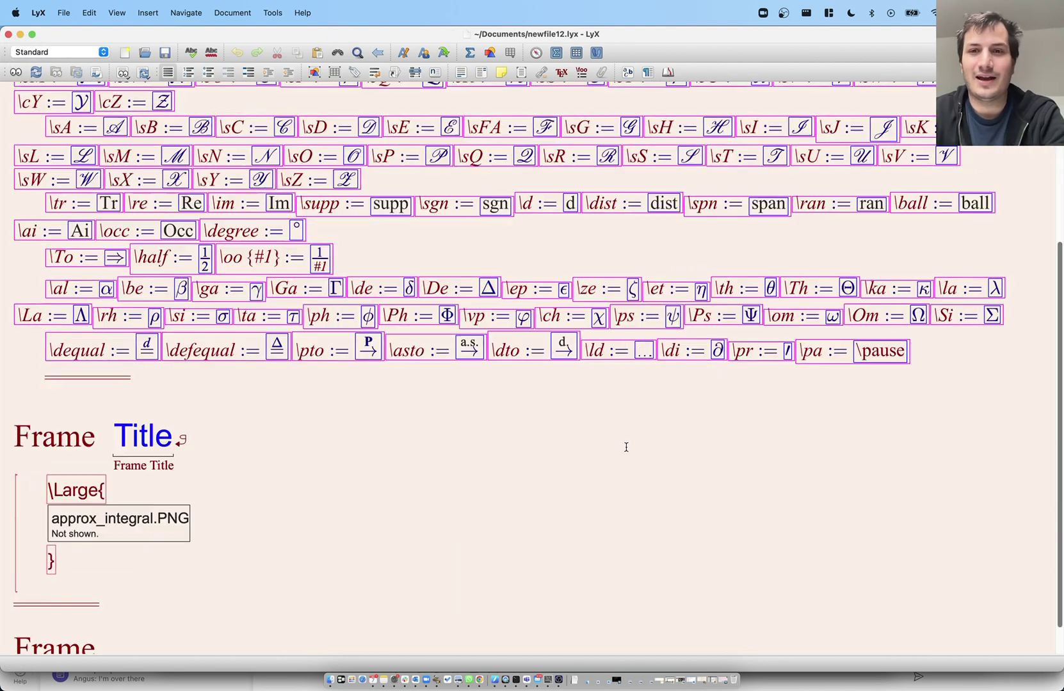
# Delete the missing approx_integral.PNG image from the first frame.
pyautogui.click(221, 480)
pyautogui.click(256, 482)
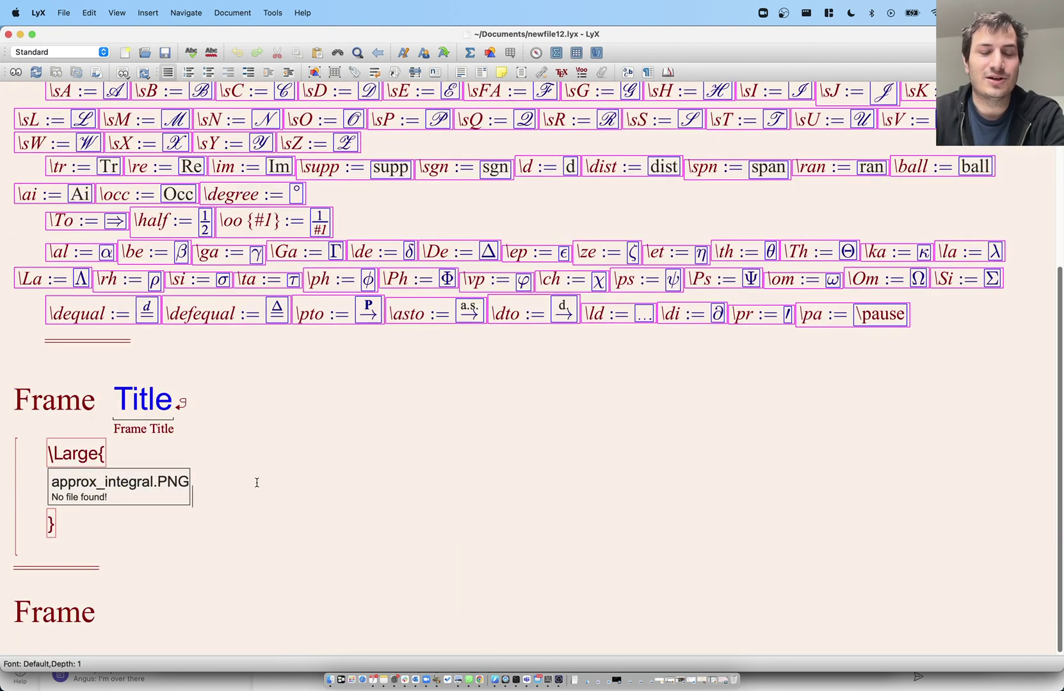
pyautogui.press('BackSpace')
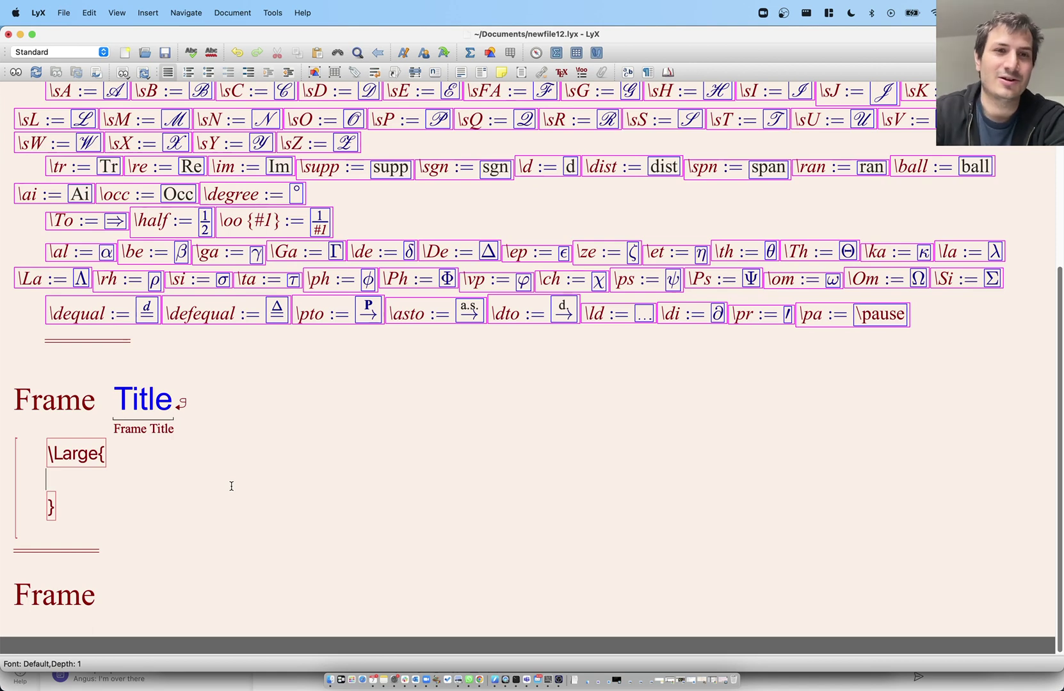
# Write 'Slide number 1' followed by the inline formula a^2 + b^2 = c^2.
pyautogui.write('Slide number 1')
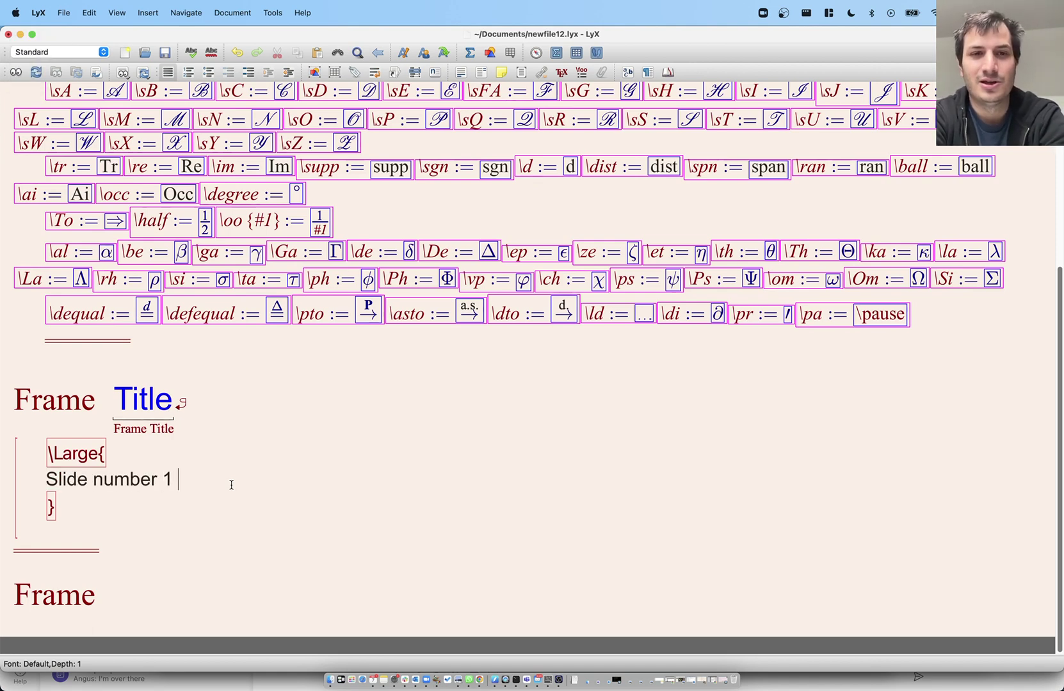
pyautogui.hotkey('ctrl', 'm')
pyautogui.write('a^')
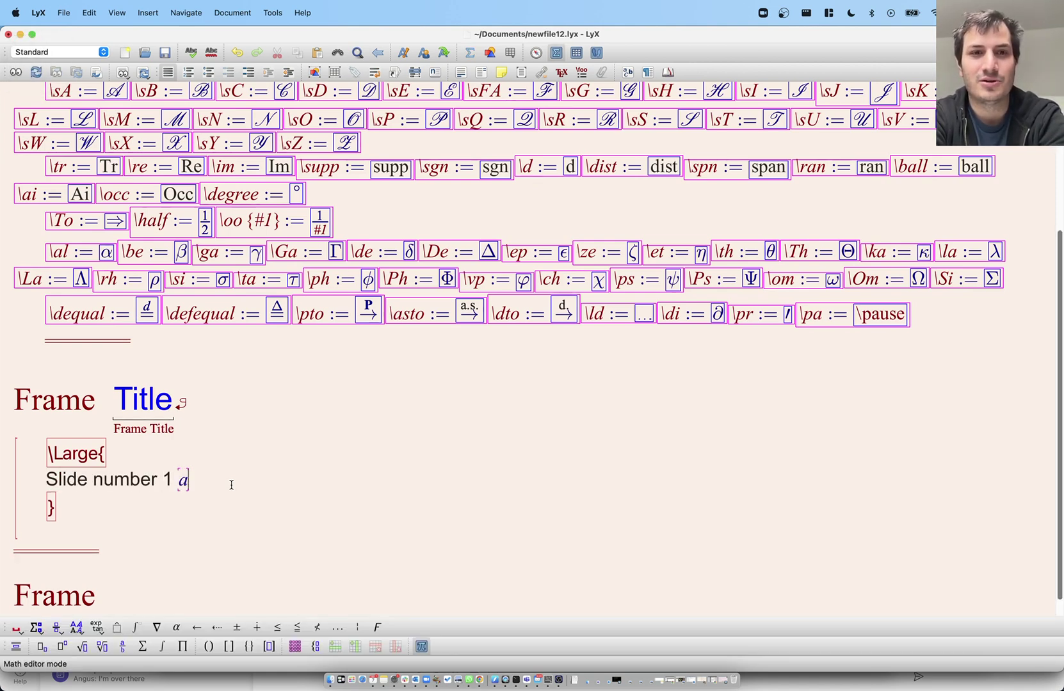
pyautogui.write('2 + b^2 =')
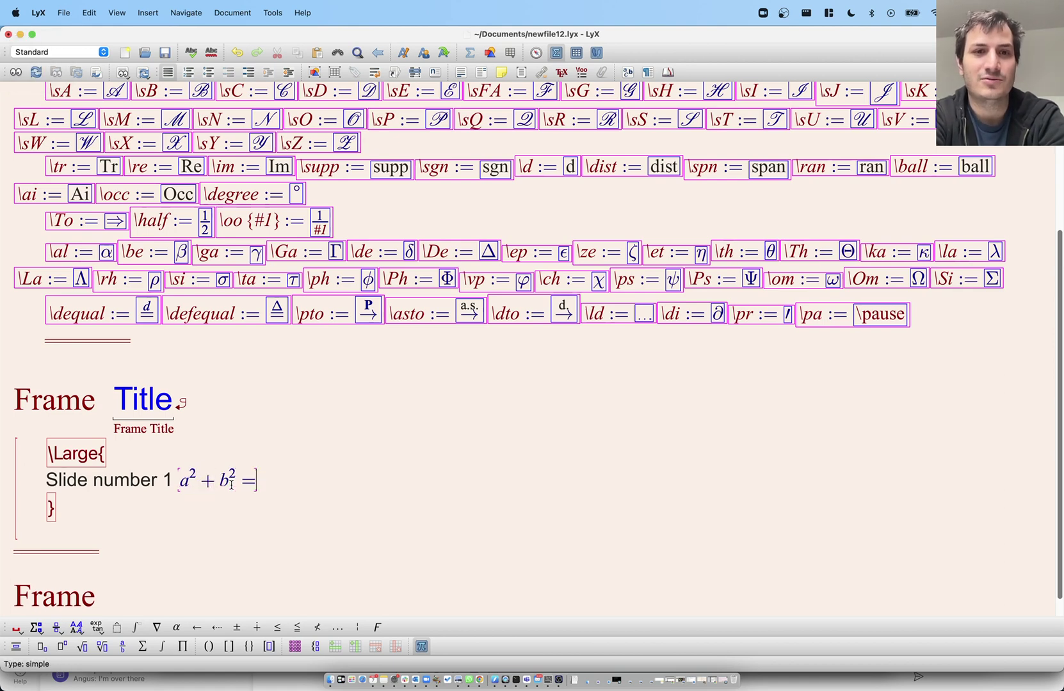
pyautogui.write(' c^2')
pyautogui.press('Right')
pyautogui.press('Right')
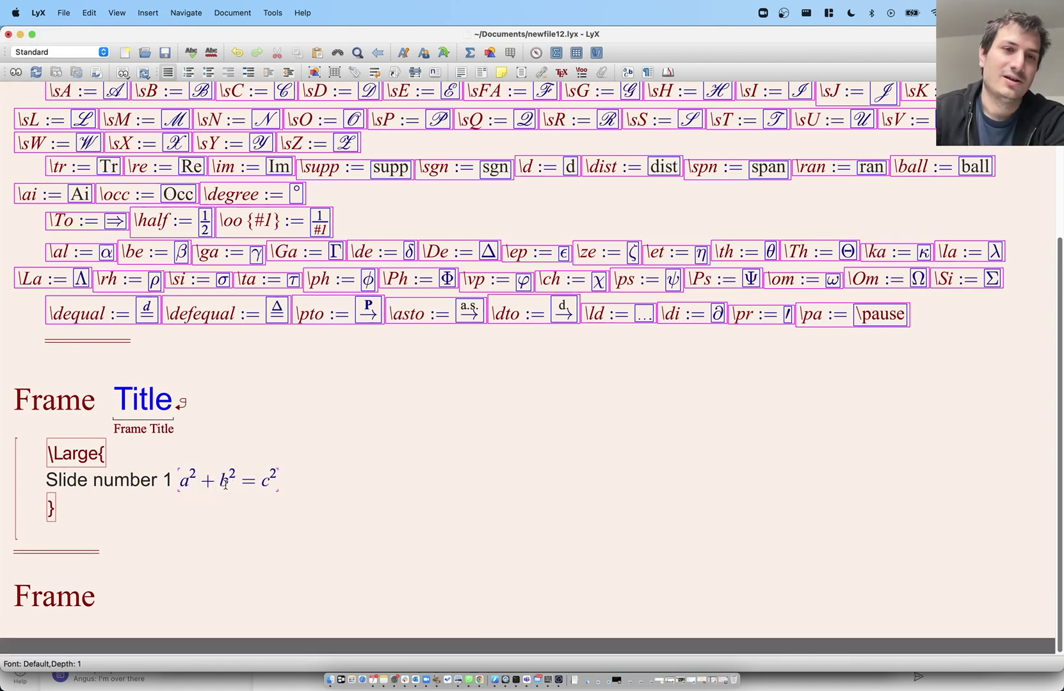
pyautogui.moveTo(153, 565); pyautogui.dragTo(96, 551)
pyautogui.click(97, 598)
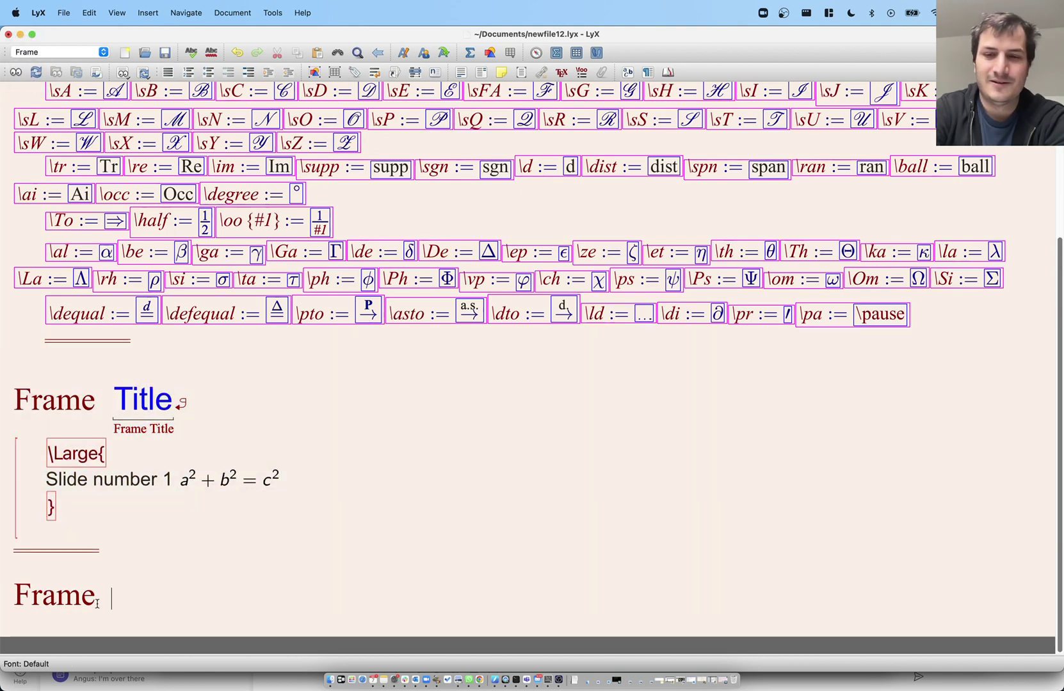
# Paste a copy of the first frame at the end and remove the extra separator.
pyautogui.press('BackSpace')
pyautogui.press('super+v')
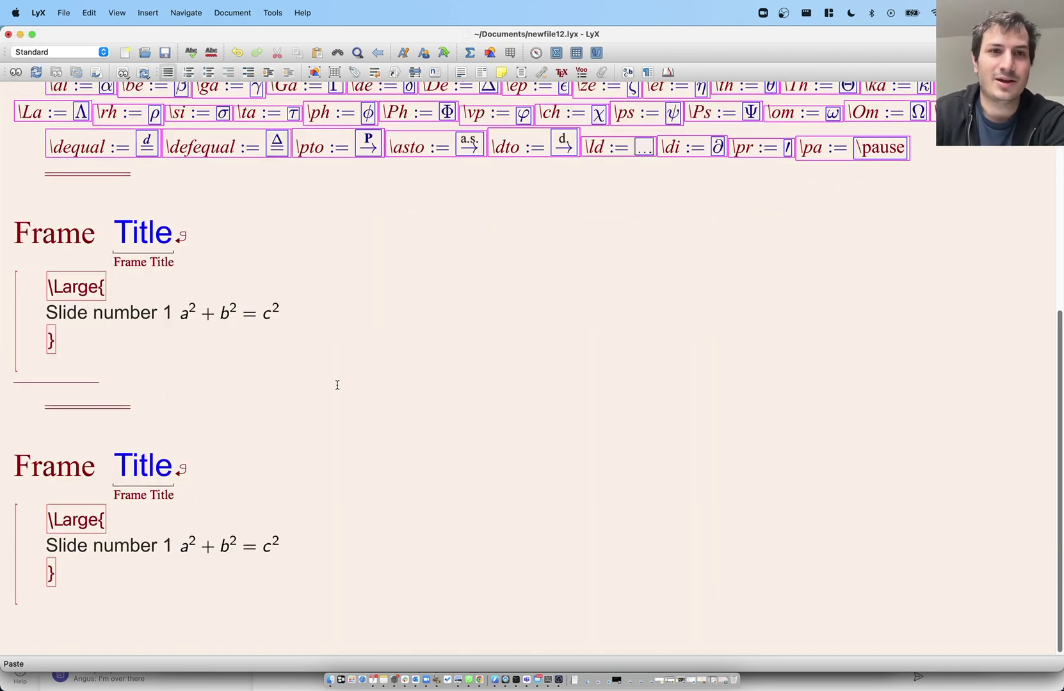
pyautogui.click(134, 366)
pyautogui.click(41, 410)
pyautogui.press('BackSpace')
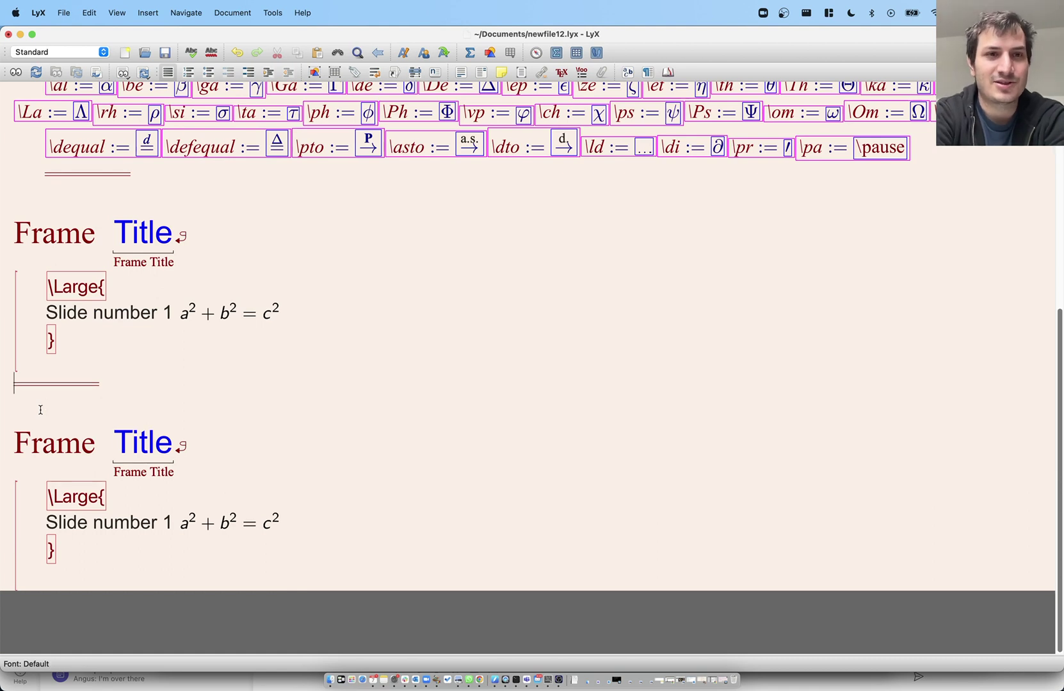
pyautogui.hotkey('shift', 'Up')
pyautogui.press('Left')
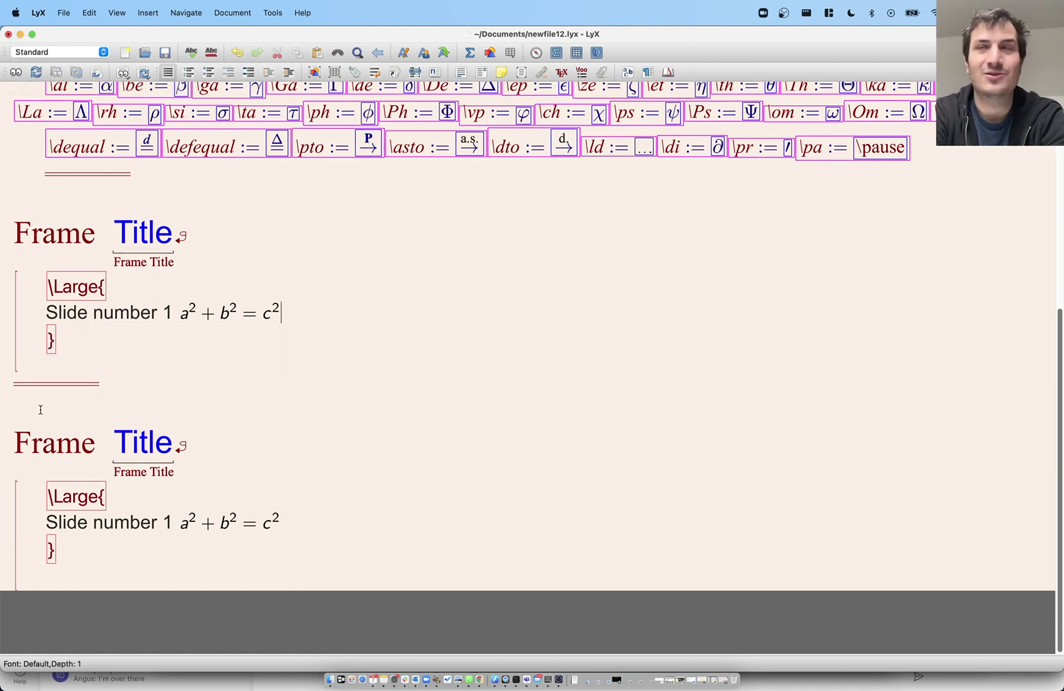
# Check the first frame's title and body, leaving the caret in the second frame.
pyautogui.keyDown('shift'); pyautogui.click(13, 274); pyautogui.keyUp('shift')
pyautogui.click(16, 299)
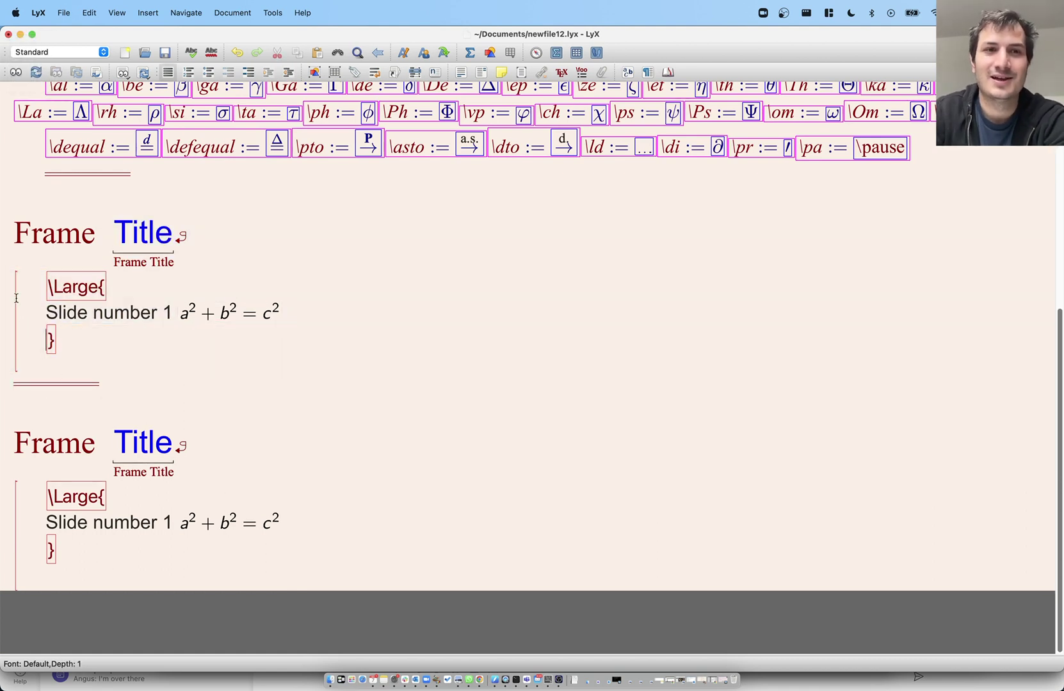
pyautogui.hotkey('shift', 'Down')
pyautogui.hotkey('shift', 'Down')
pyautogui.click(13, 285)
pyautogui.moveTo(22, 240); pyautogui.dragTo(72, 330)
pyautogui.click(72, 330)
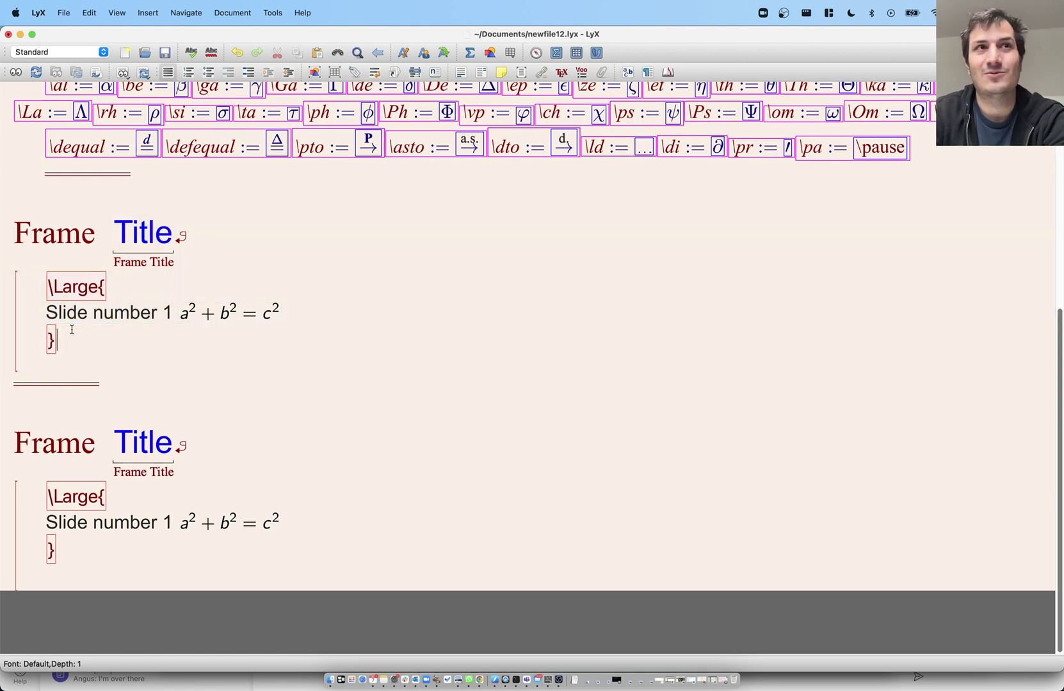
pyautogui.click(171, 235)
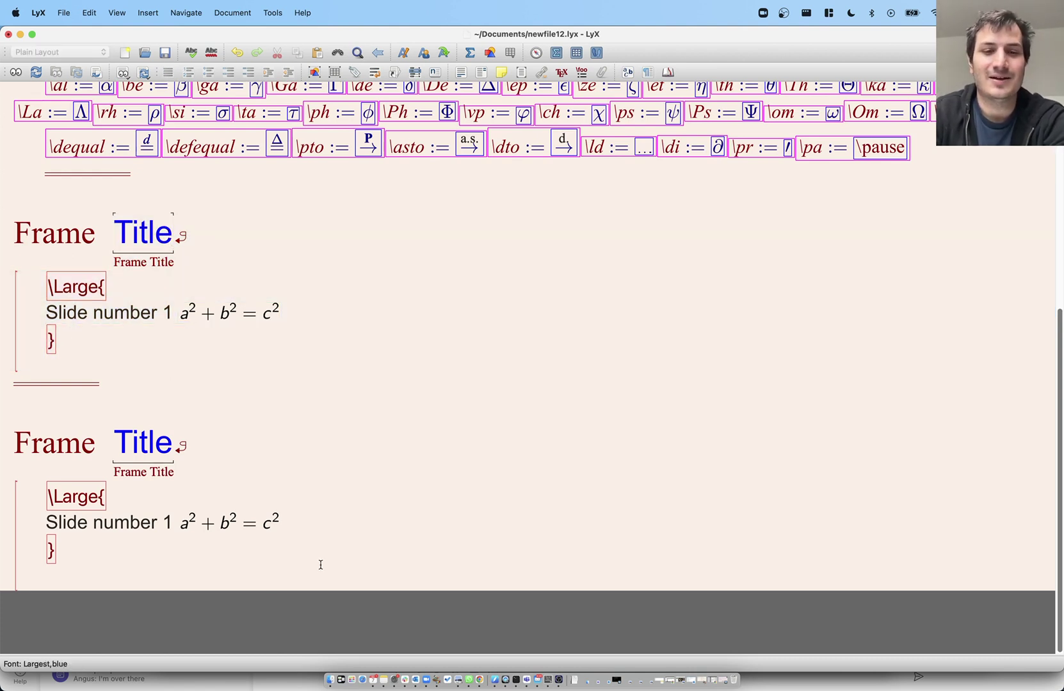
pyautogui.click(432, 487)
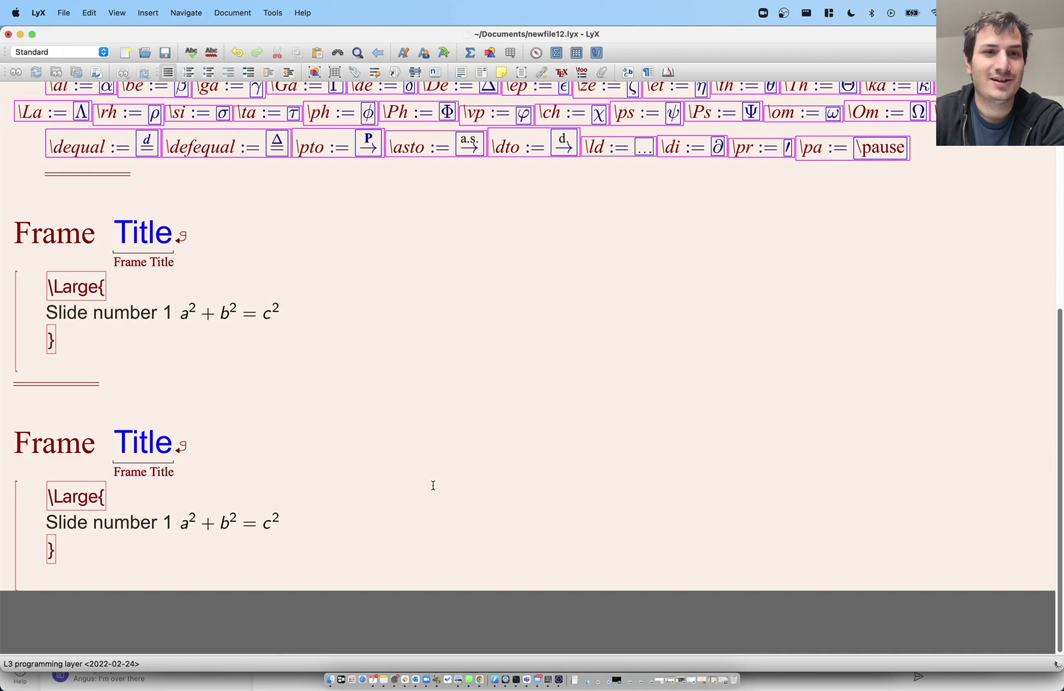
# Compile the two-frame slides to a PDF preview, scroll through it, and return to LyX.
pyautogui.press('super+r')
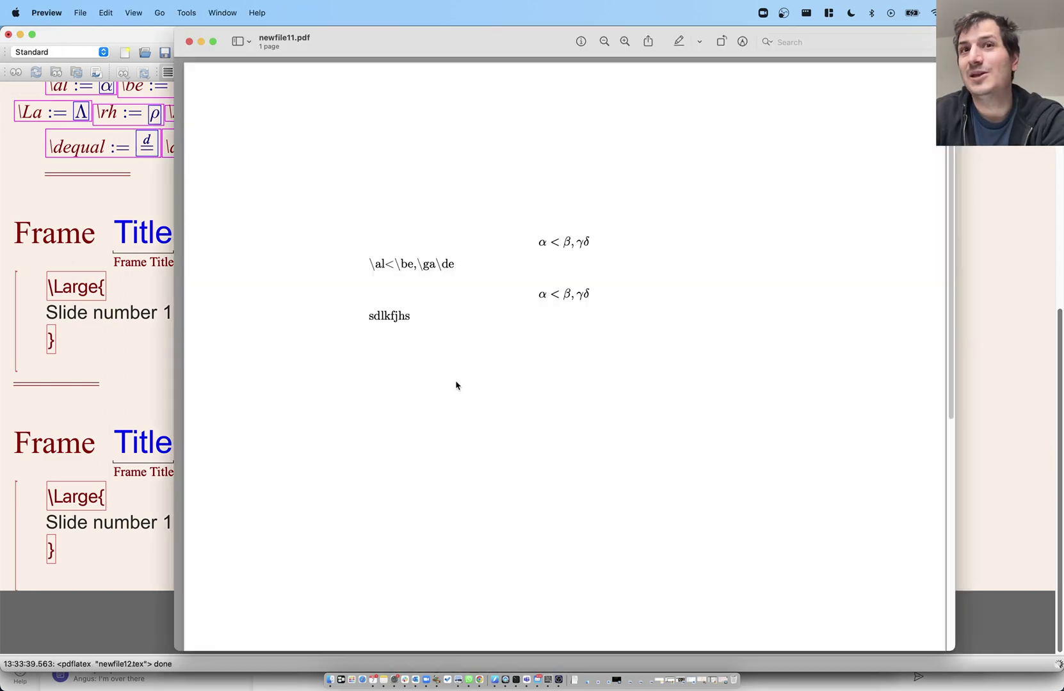
pyautogui.scroll(-3, 641, 572)
pyautogui.scroll(3, 541, 427)
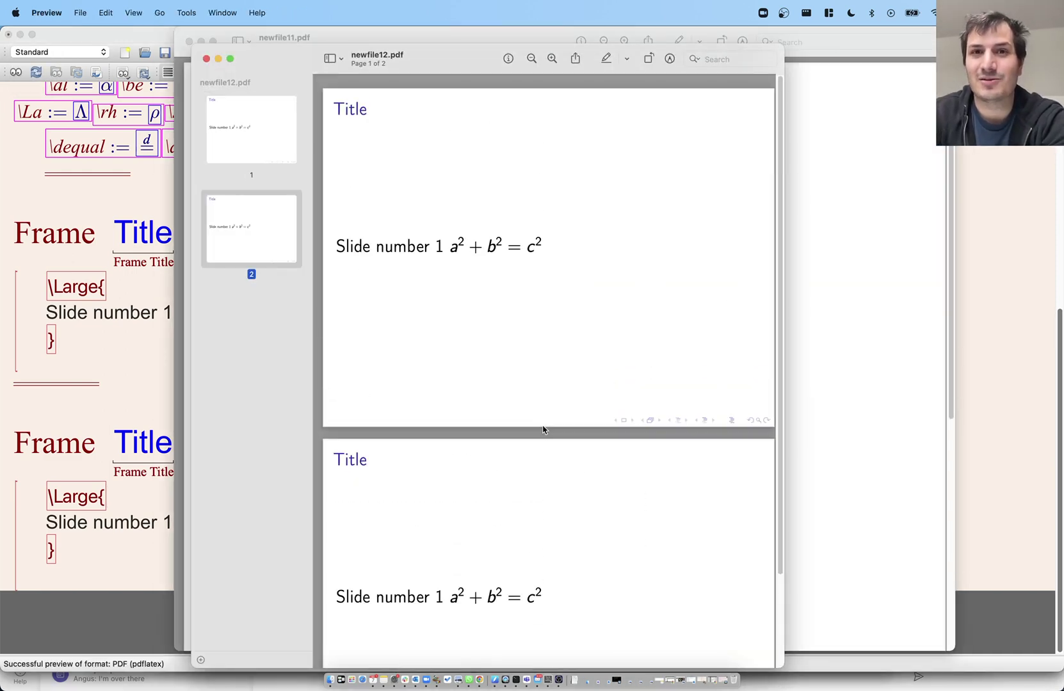
pyautogui.scroll(-3, 572, 325)
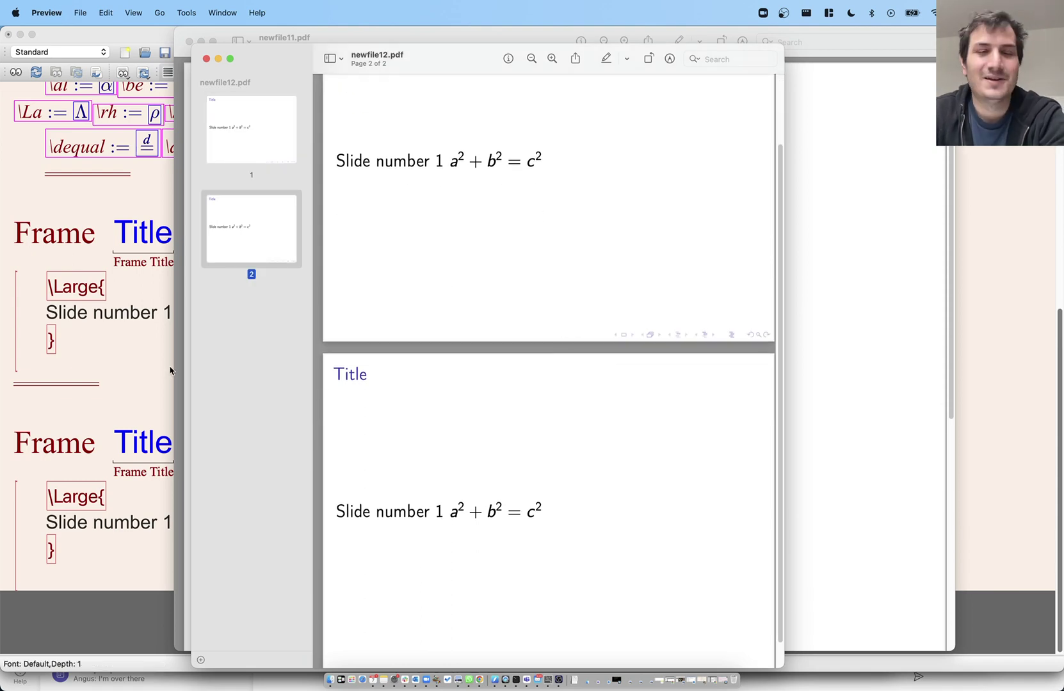
pyautogui.click(107, 370)
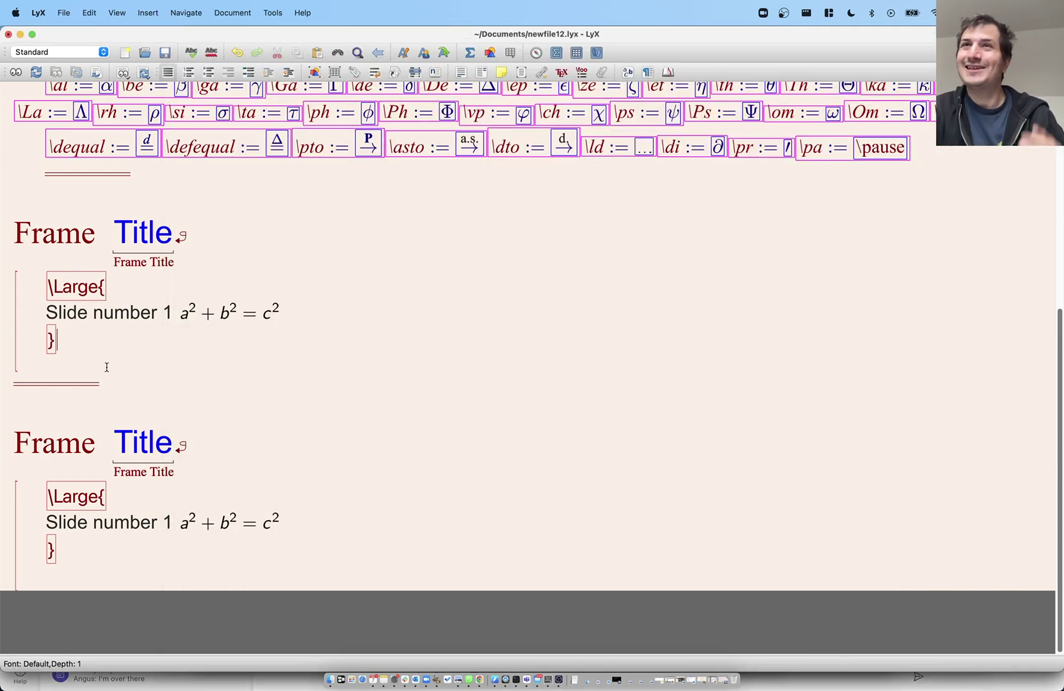